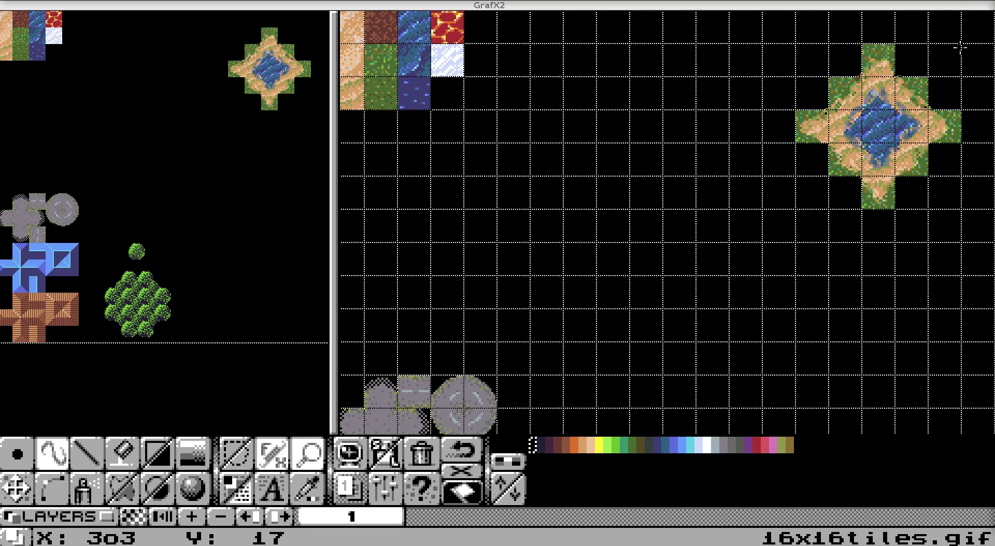
- Make Tiling the only active drawing effect, replacing Smooth
click(557, 10)
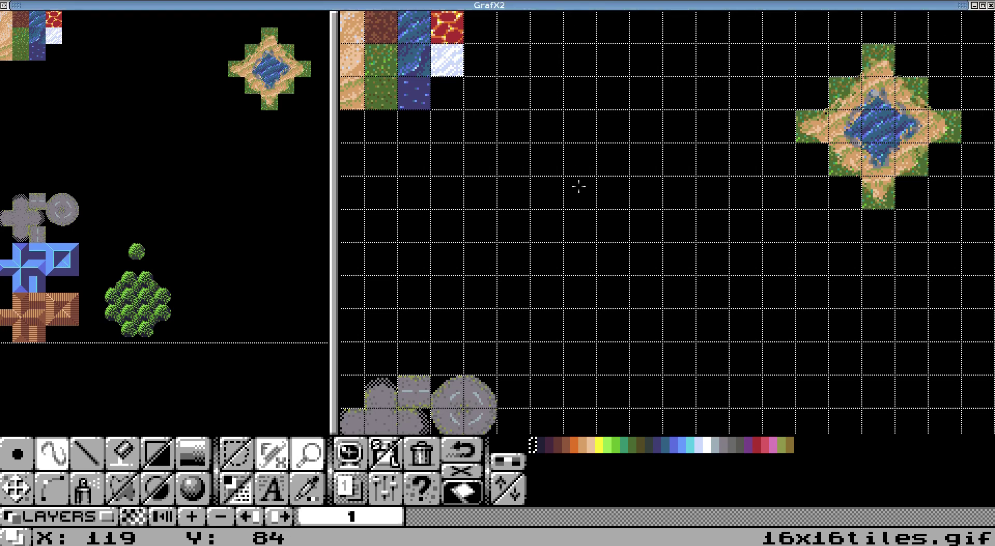
key(Left)
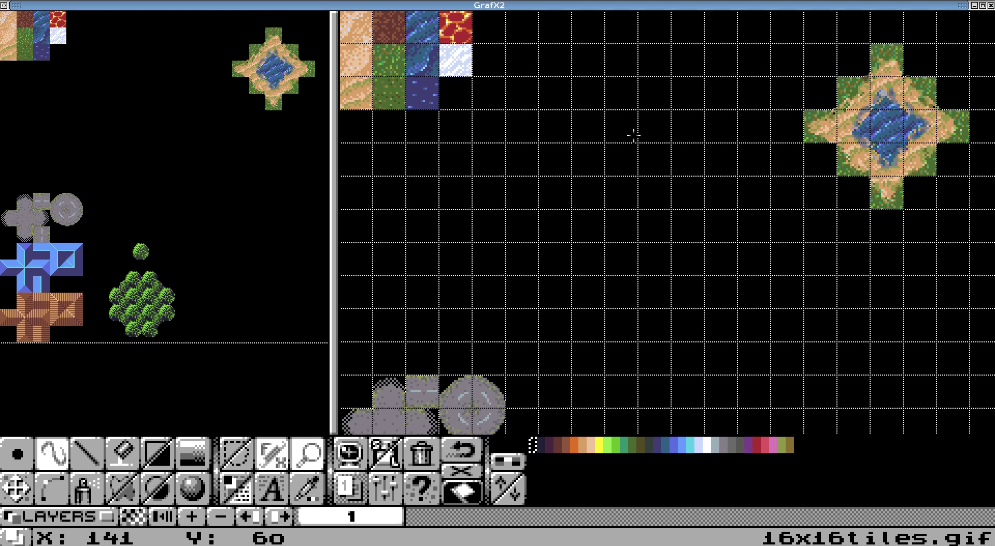
key(e)
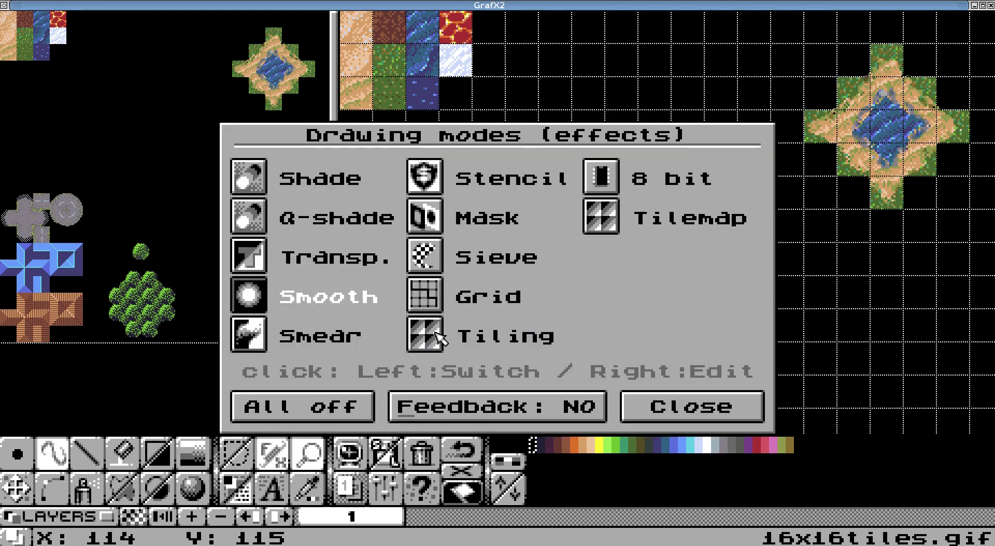
click(439, 339)
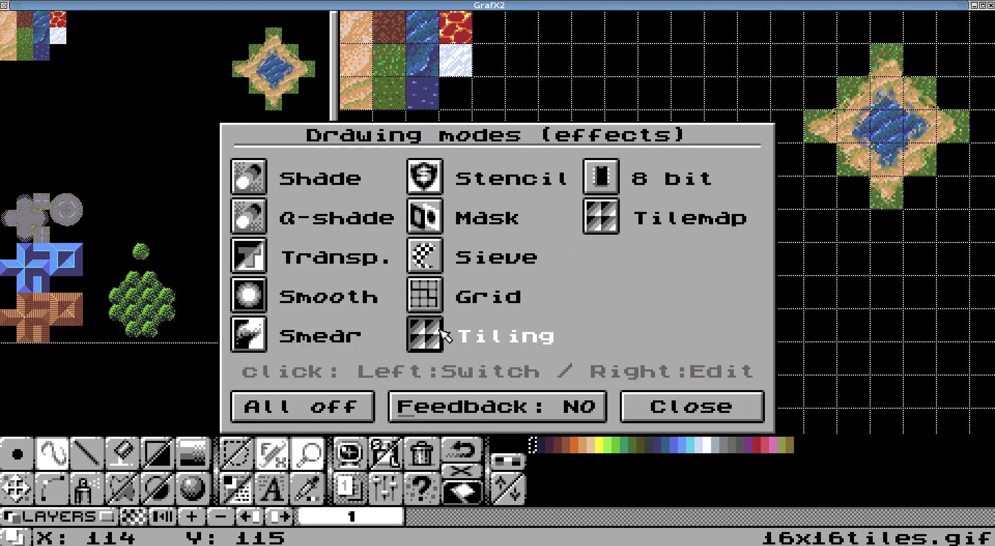
click(343, 412)
click(438, 338)
click(657, 410)
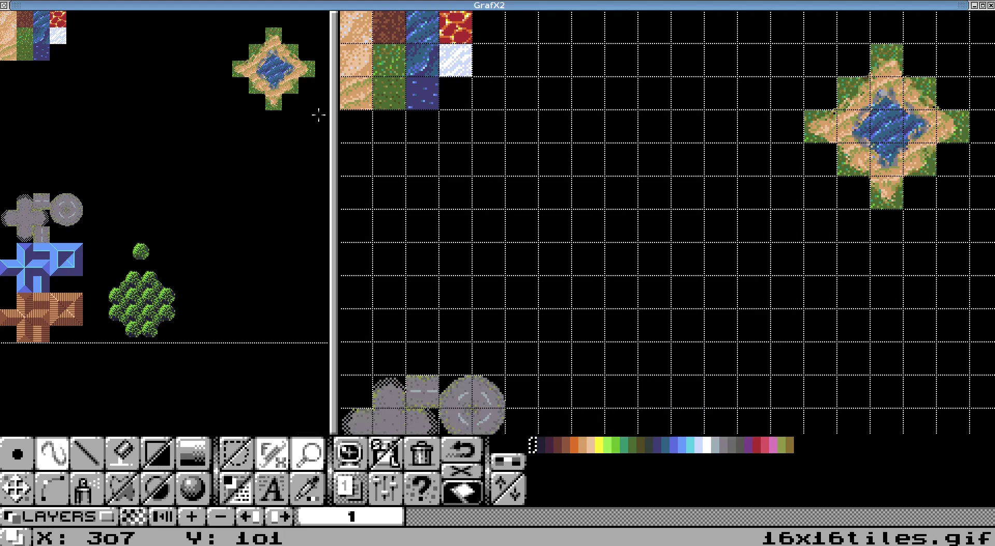
- Zoom in and grab one blue water tile from the tile sheet as the brush
scroll(371, 31, up, 1)
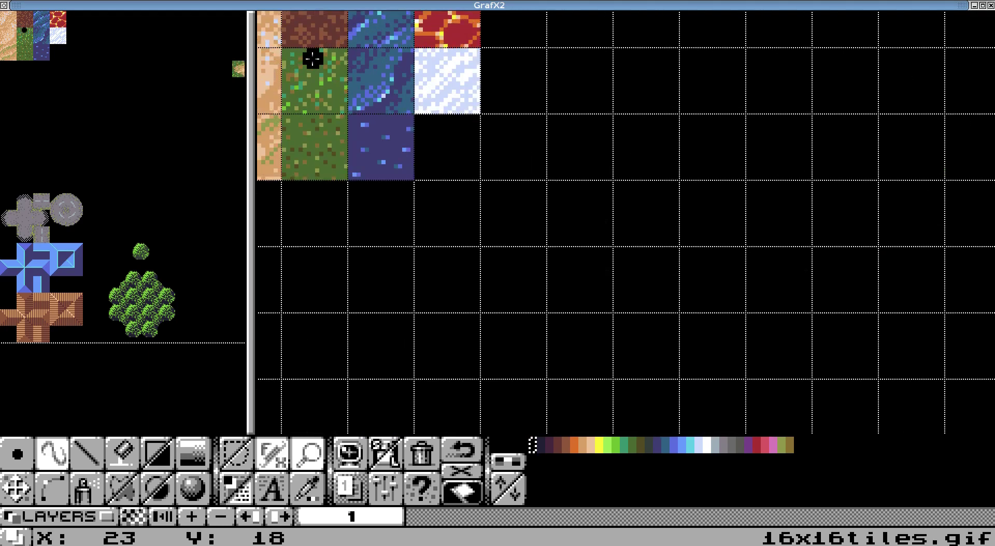
scroll(313, 57, up, 1)
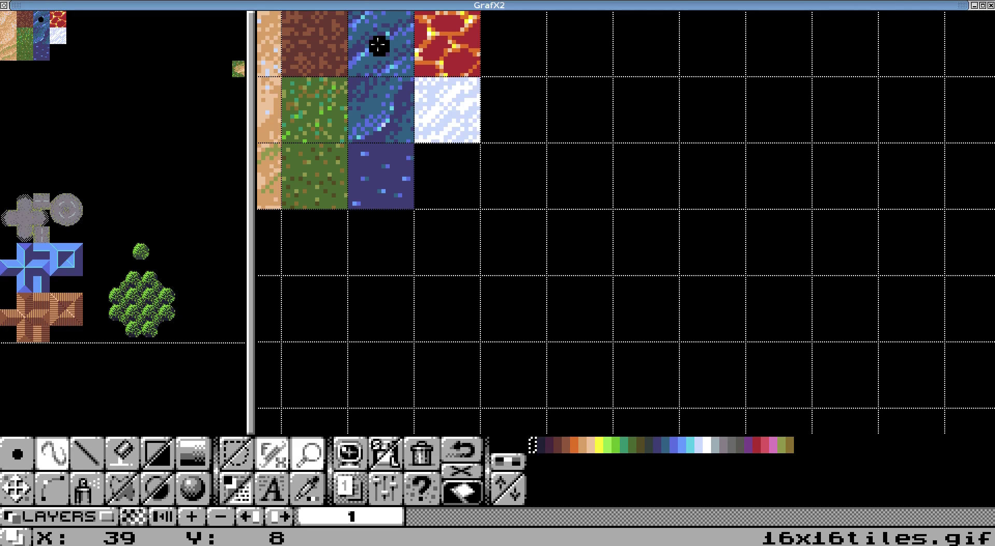
key(b)
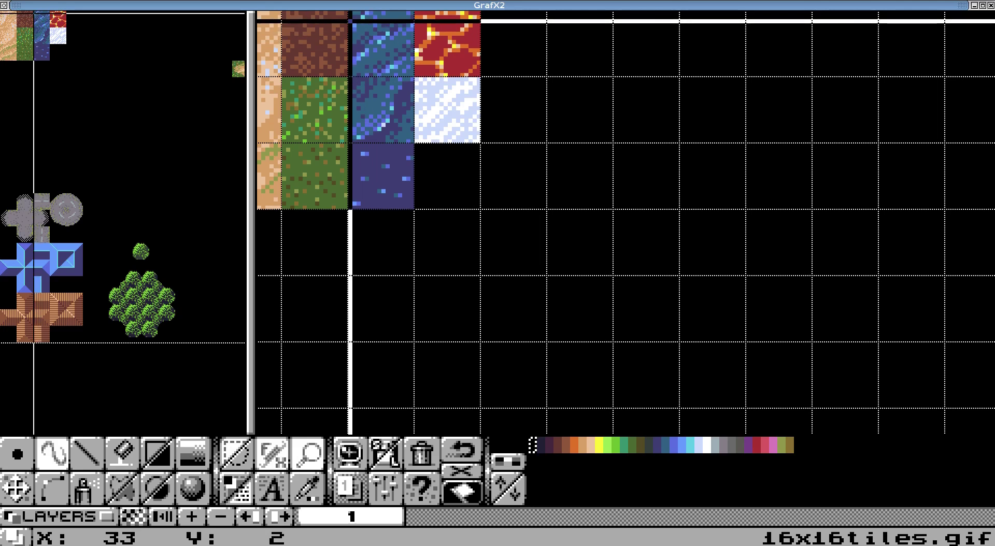
drag(349, 12, 413, 76)
scroll(582, 230, down, 3)
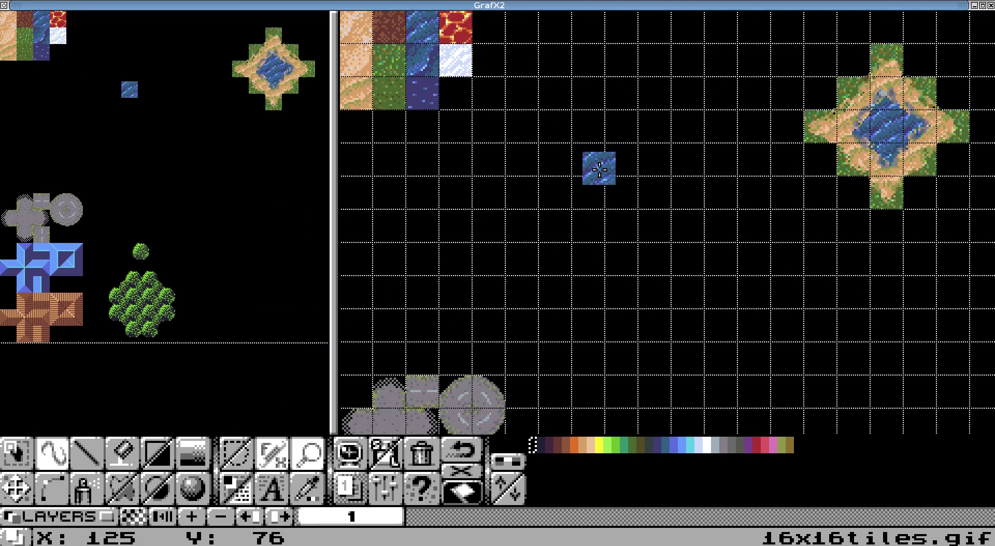
mouse_move(594, 170)
mouse_down()
mouse_move(561, 190)
mouse_move(545, 232)
mouse_move(556, 255)
mouse_move(627, 237)
mouse_move(664, 258)
mouse_move(615, 335)
mouse_move(674, 353)
mouse_move(726, 316)
mouse_move(751, 250)
mouse_move(688, 120)
mouse_move(692, 92)
mouse_move(661, 83)
mouse_move(513, 124)
mouse_move(459, 213)
mouse_move(455, 250)
mouse_move(473, 268)
mouse_up()
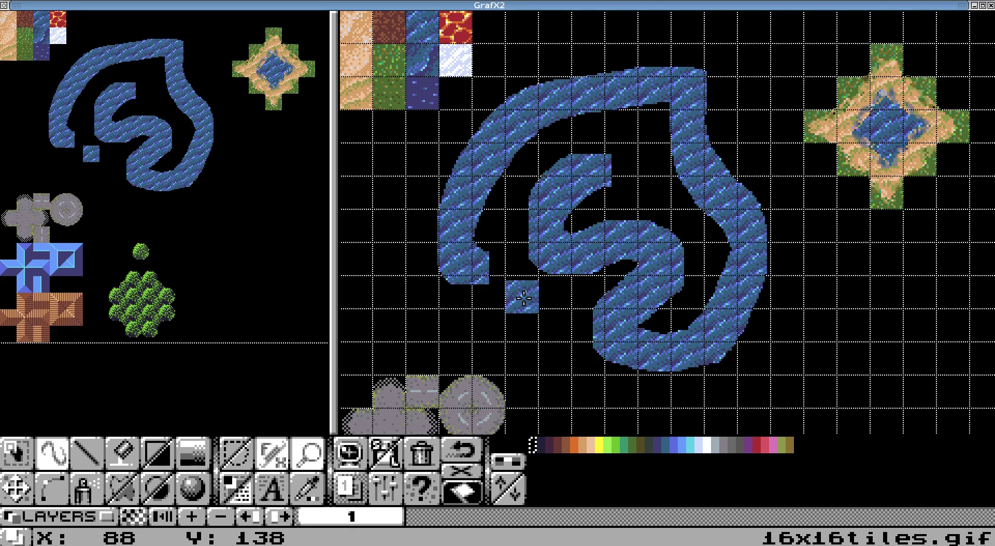
key(u)
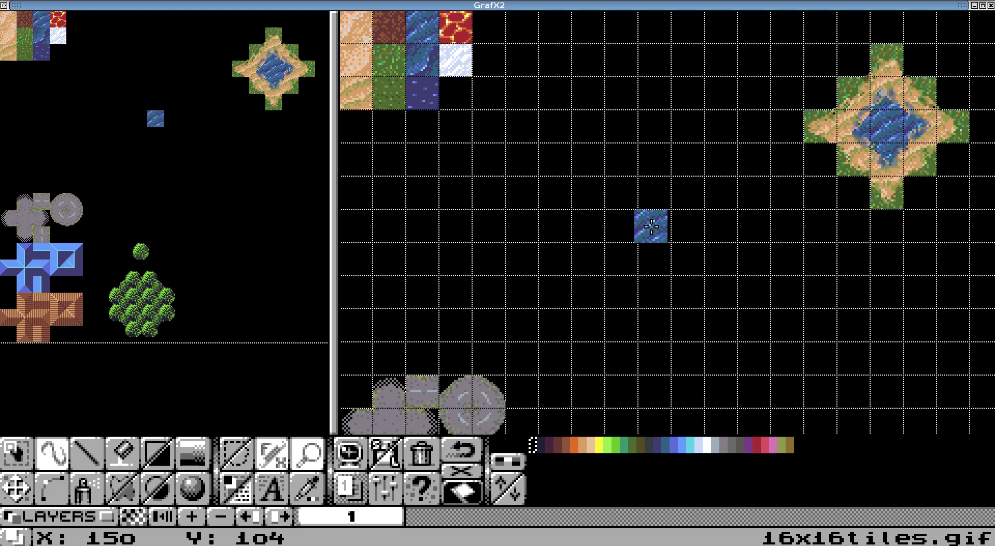
- Stamp a vertical water strip, a horizontal strip, and a filled 48x48 centre square
key(b)
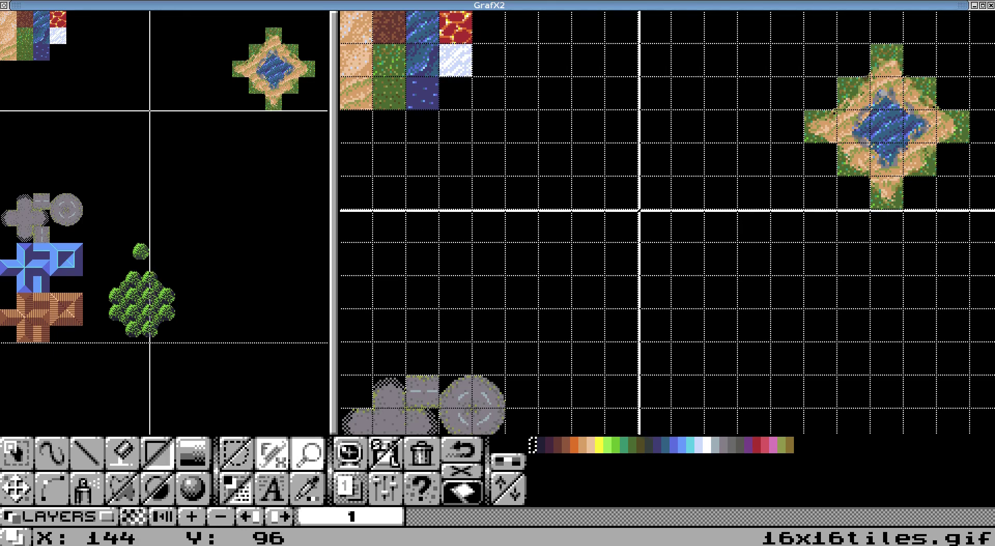
mouse_move(639, 211)
mouse_down()
mouse_move(654, 244)
mouse_move(670, 373)
mouse_up()
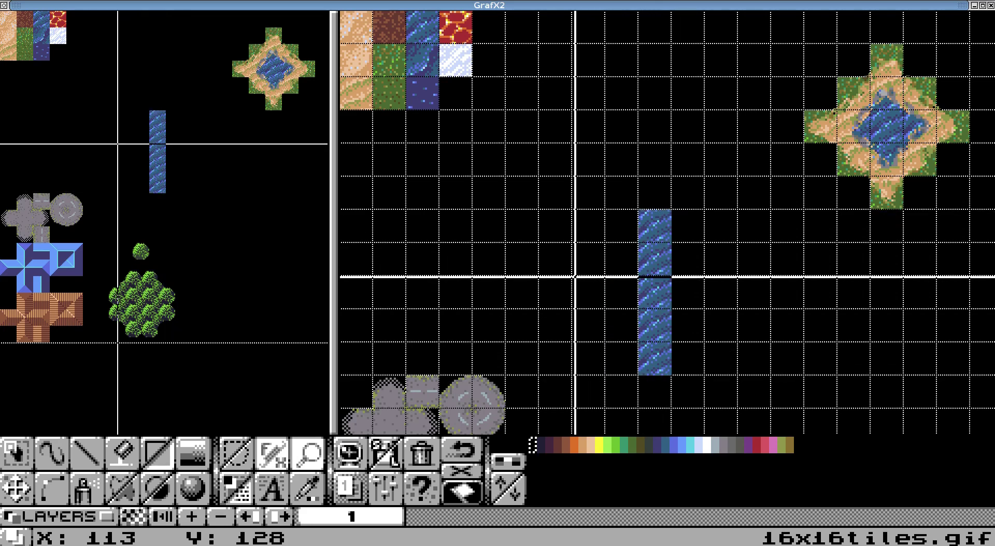
drag(573, 277, 737, 309)
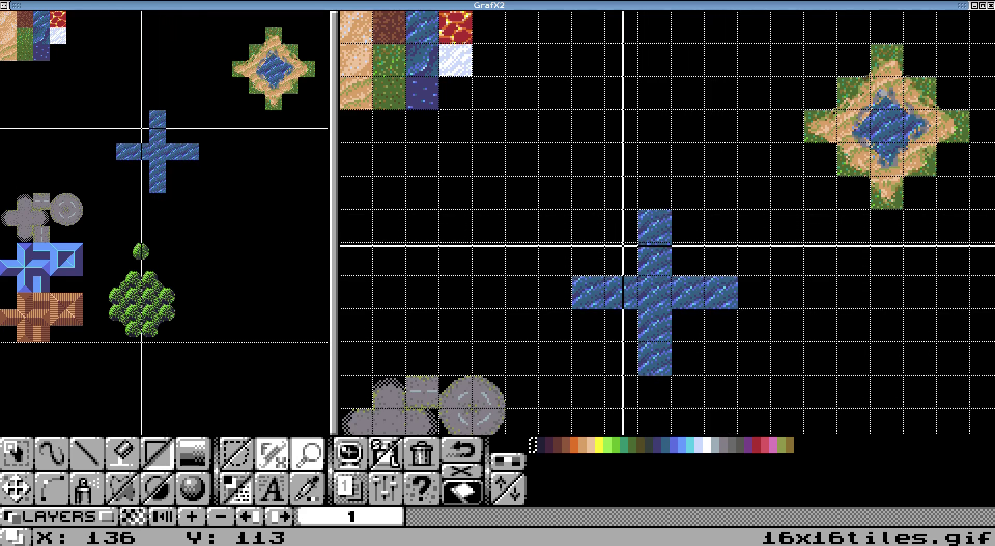
scroll(686, 300, up, 1)
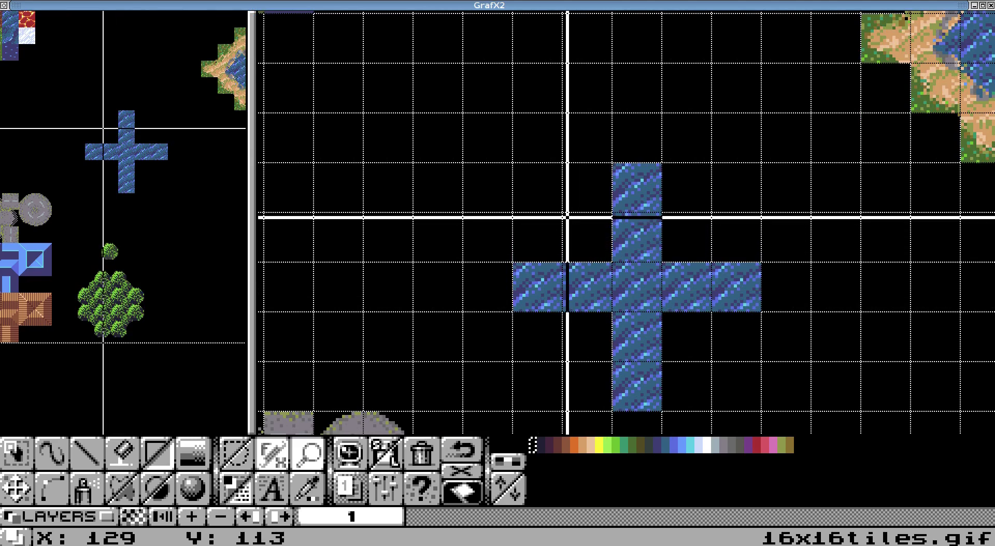
drag(564, 213, 711, 360)
mouse_move(637, 233)
mouse_down()
mouse_move(656, 196)
mouse_move(611, 255)
mouse_move(630, 208)
mouse_up()
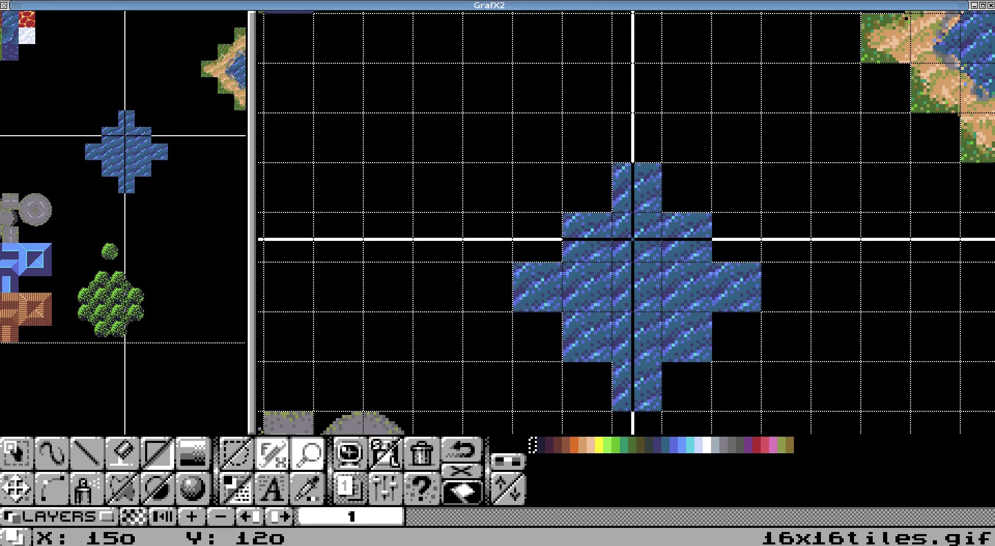
scroll(631, 283, down, 2)
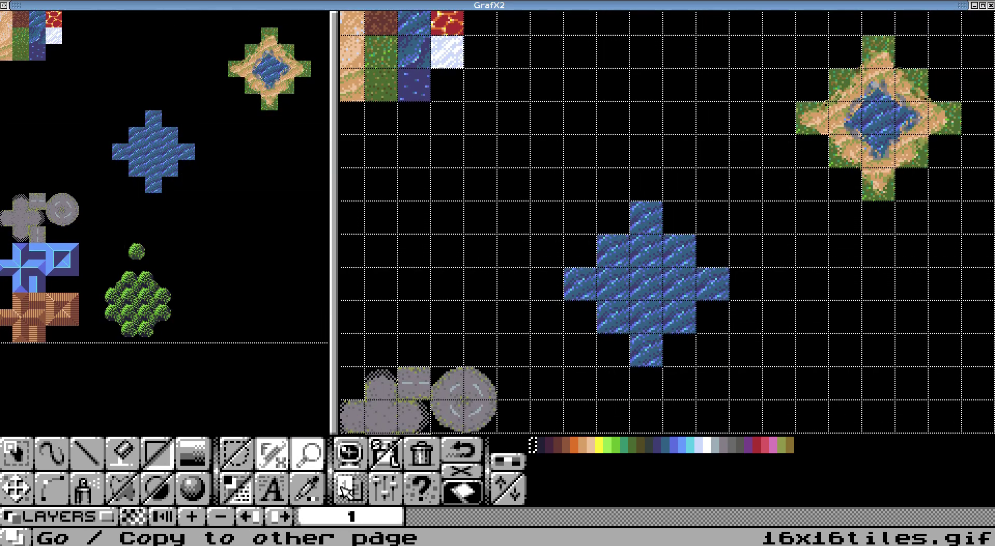
- Add a new layer 2 and bring the tile sheet's top-left tiles into view
click(193, 516)
click(463, 516)
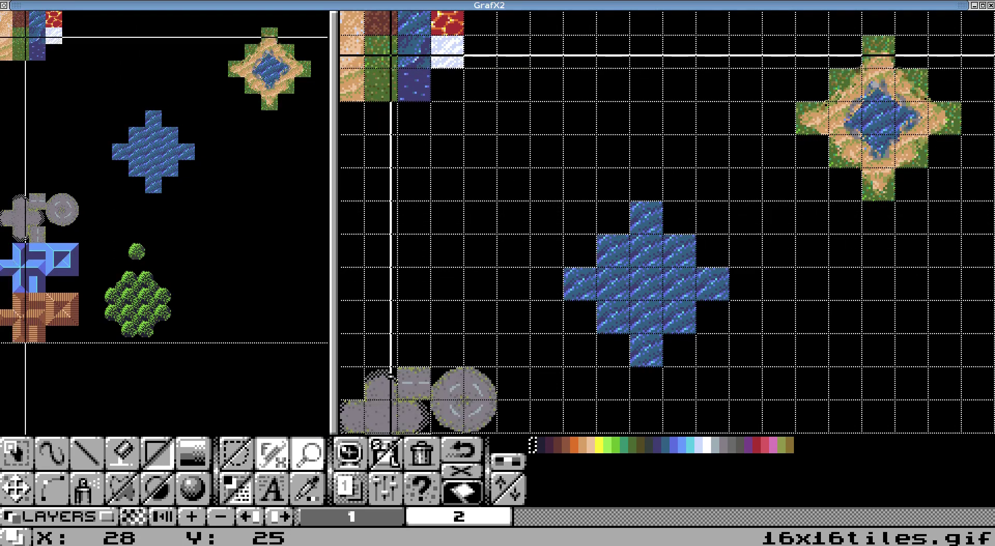
scroll(381, 63, up, 2)
key(Left)
key(Up)
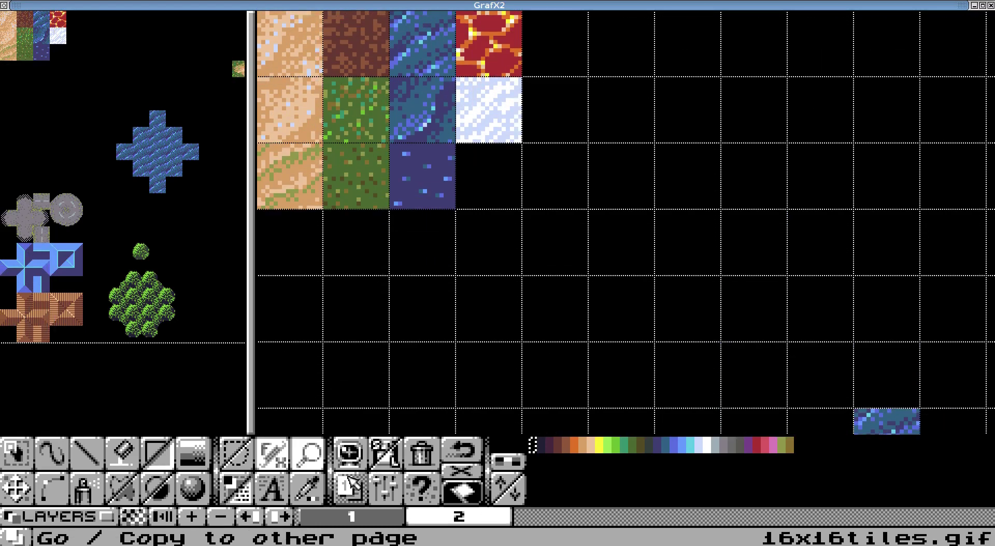
- On layer 1, grab the plain sand tile from the sheet as the brush
click(362, 518)
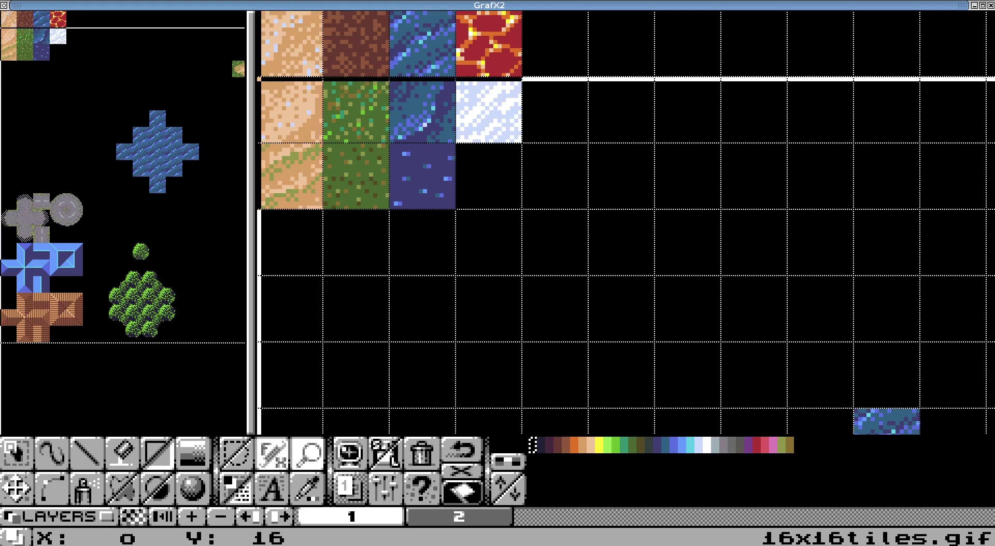
key(b)
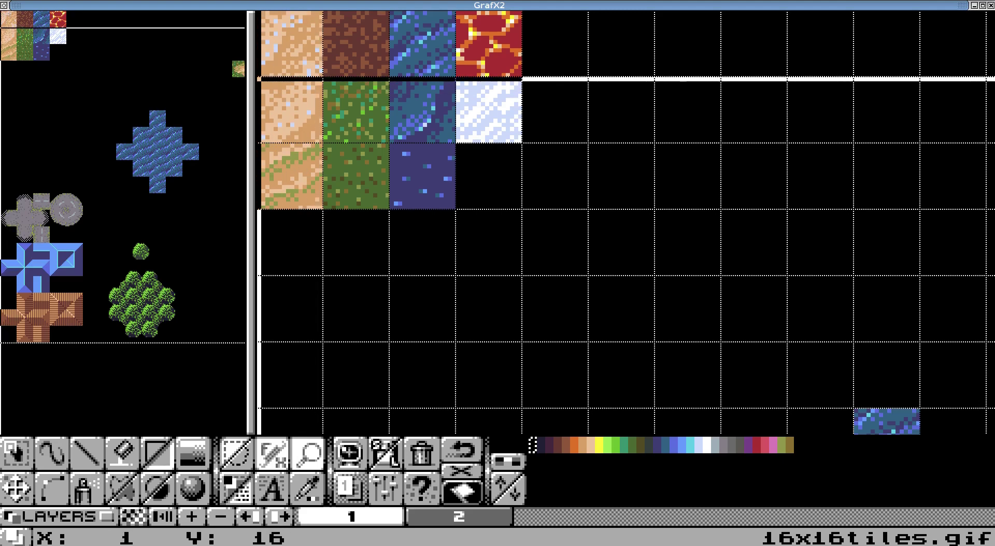
mouse_move(259, 80)
mouse_down()
mouse_move(288, 121)
mouse_move(324, 146)
mouse_up()
scroll(537, 272, down, 1)
scroll(538, 272, down, 1)
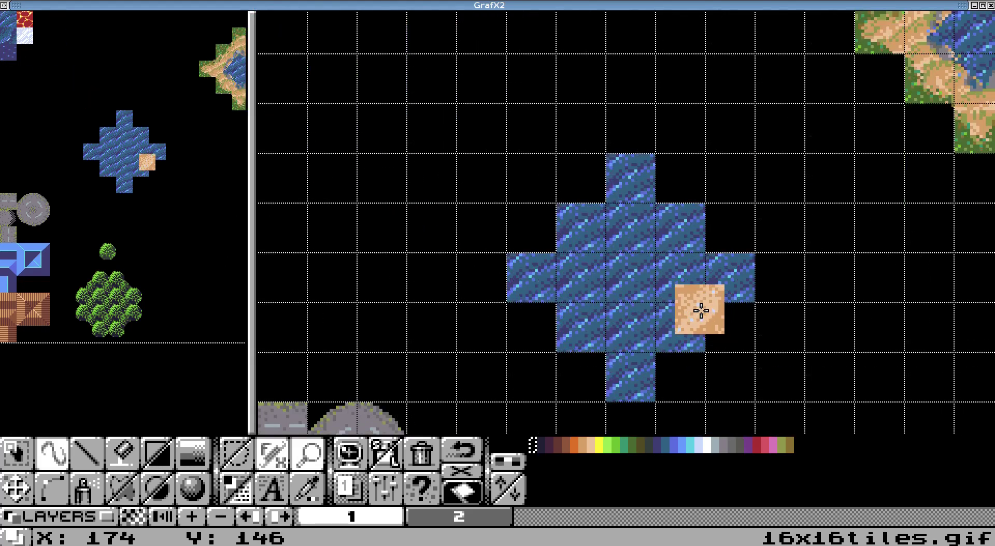
scroll(639, 291, down, 2)
scroll(654, 279, up, 2)
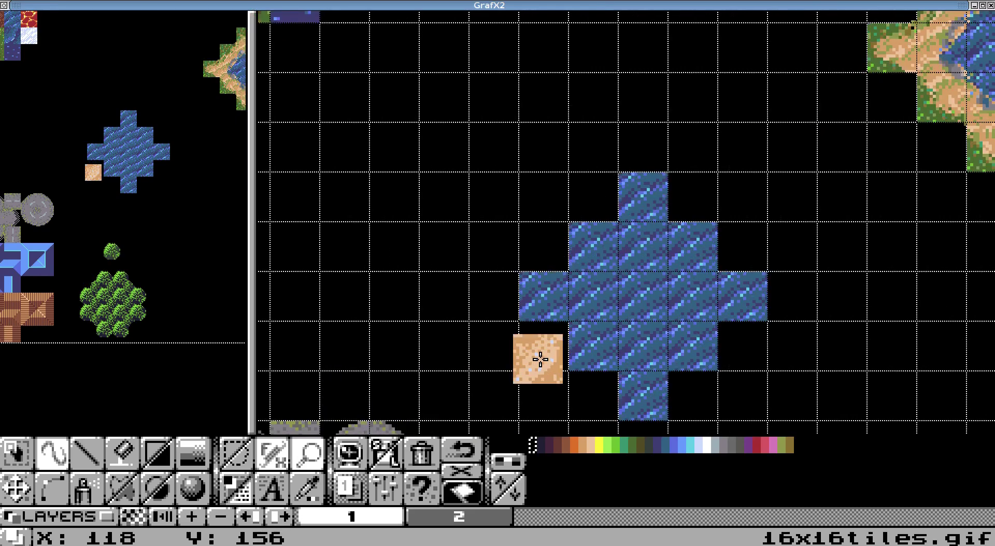
click(283, 459)
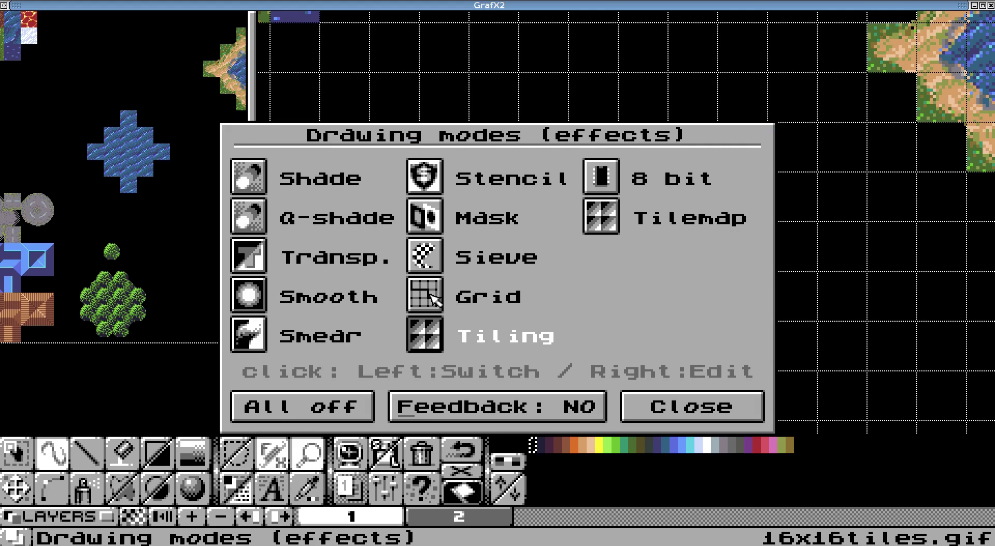
right_click(439, 296)
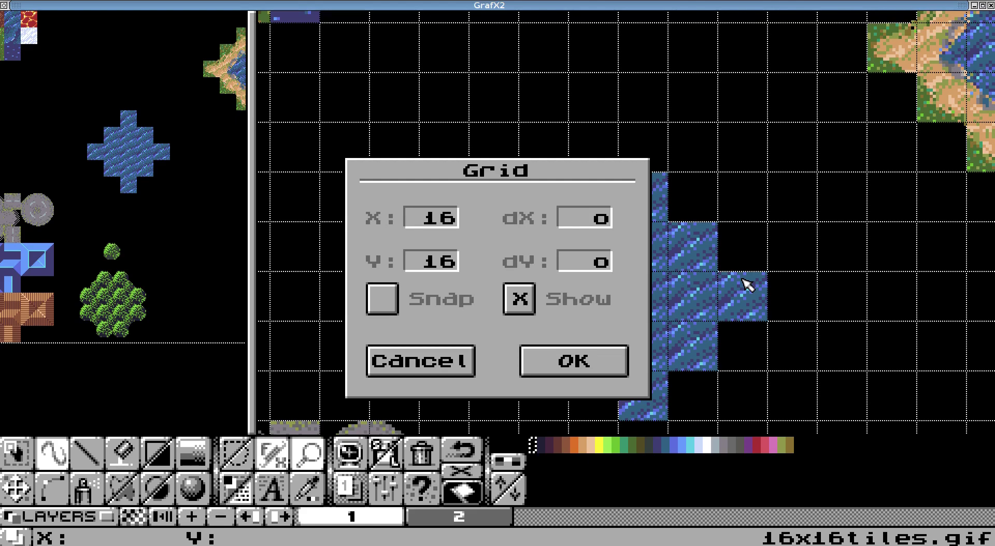
click(573, 365)
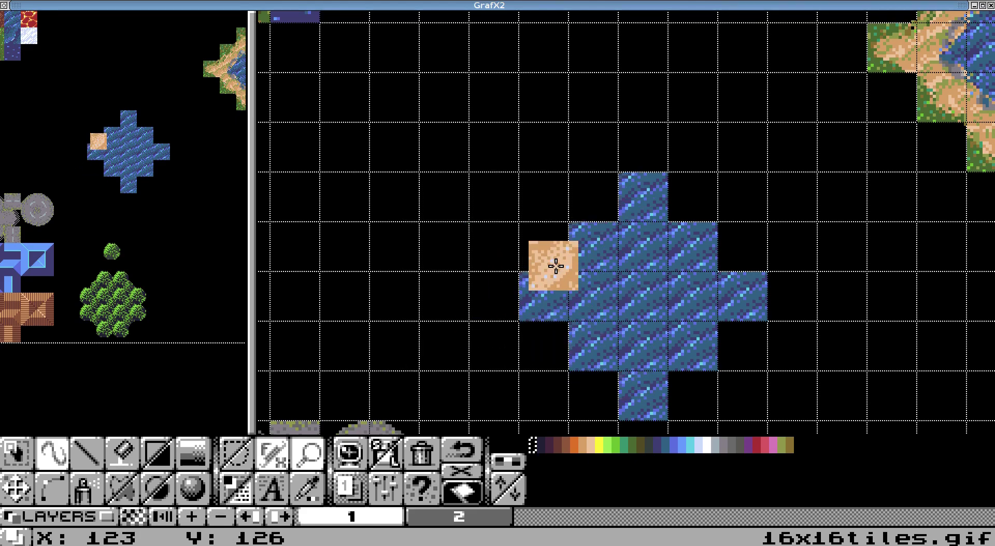
- On layer 2, stamp sand over the water's centre block, middle row and centre column
click(481, 518)
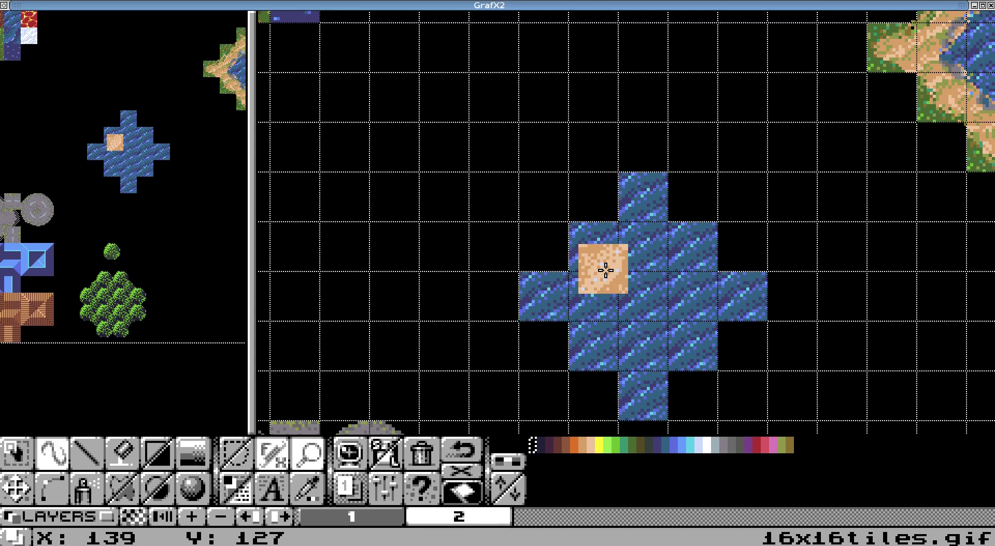
key(b)
mouse_move(571, 223)
mouse_down()
mouse_move(713, 350)
mouse_move(716, 370)
mouse_up()
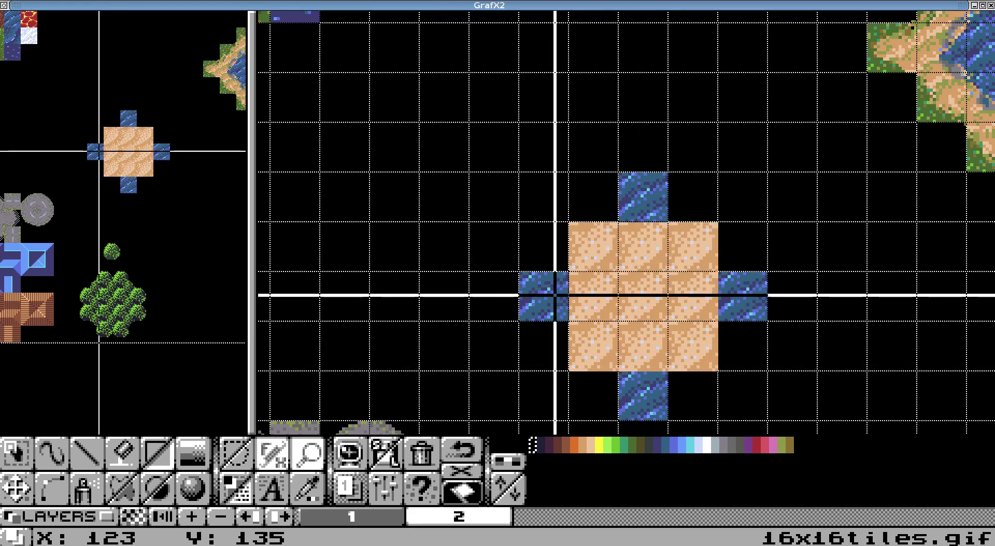
mouse_move(520, 273)
mouse_down()
mouse_move(564, 314)
mouse_move(766, 320)
mouse_up()
drag(620, 174, 666, 419)
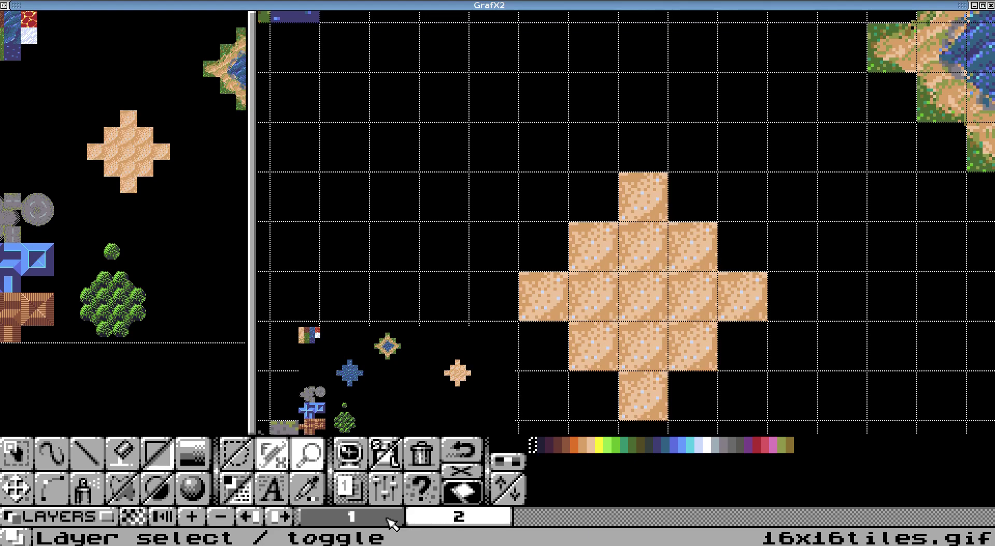
- On layer 1, scroll to the tile sheet and grab the green grass tile
click(370, 519)
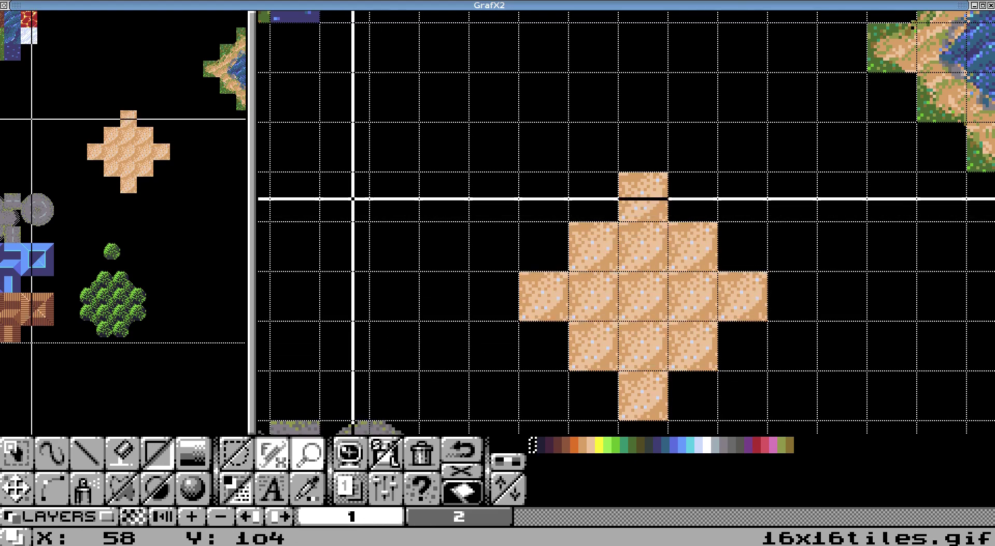
scroll(352, 199, up, 4)
scroll(352, 198, left, 3)
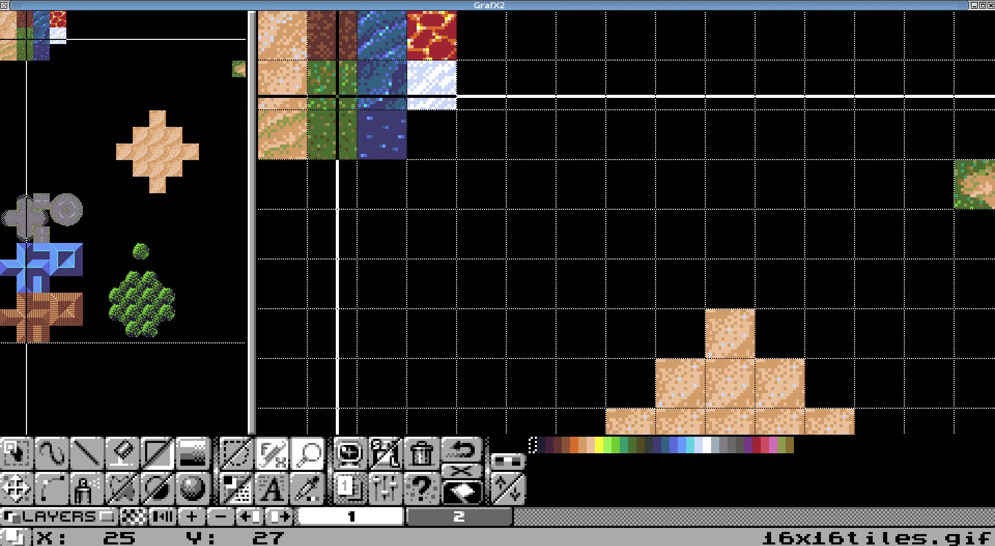
key(Right)
key(Left)
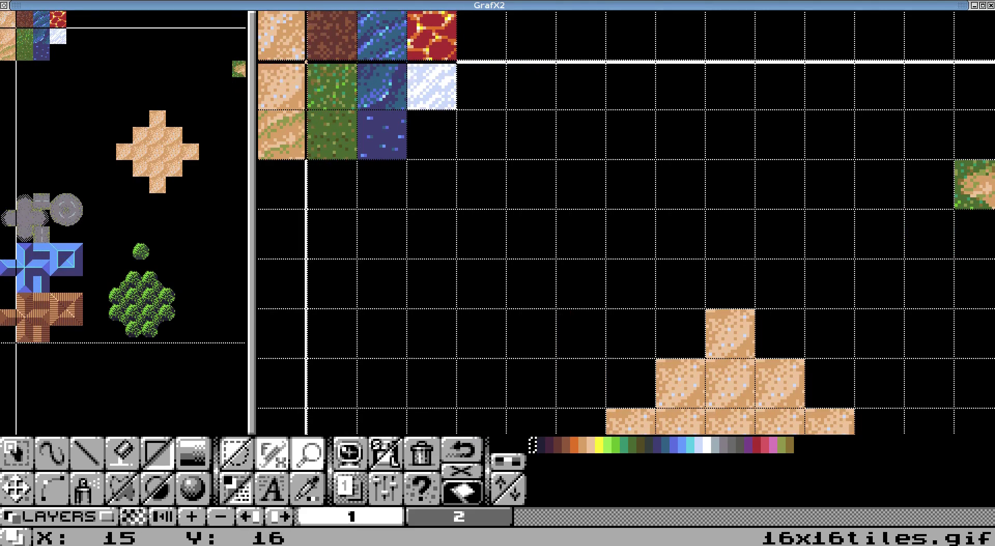
scroll(308, 61, up, 3)
drag(316, 77, 409, 165)
scroll(502, 212, down, 5)
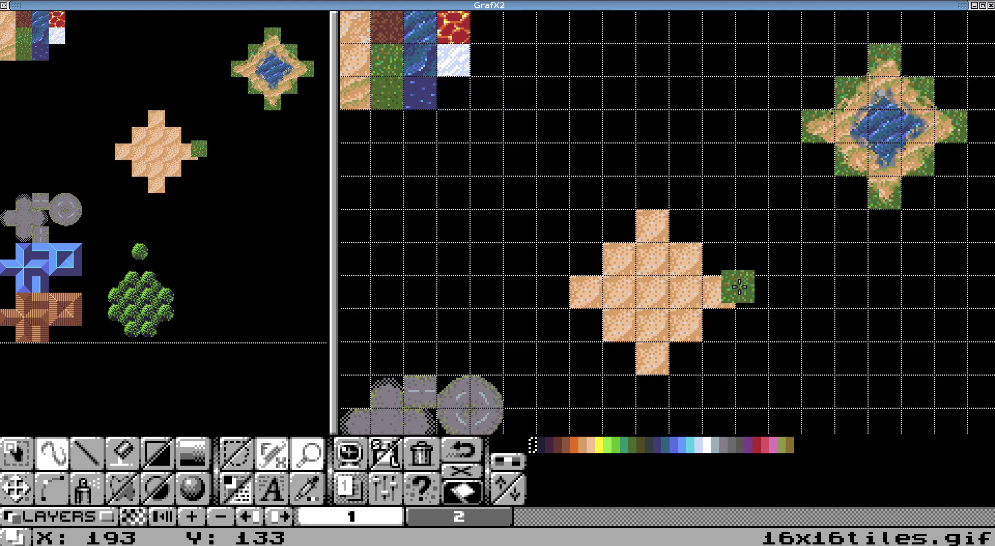
scroll(739, 288, up, 2)
- Add layer 3 and stamp grass over the diamond's centre block, middle row and column
click(466, 518)
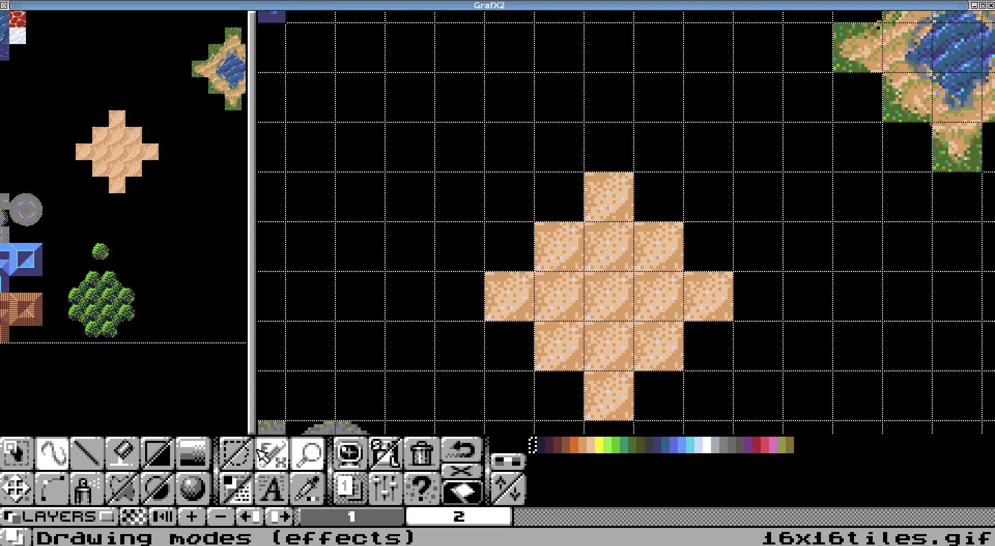
click(196, 518)
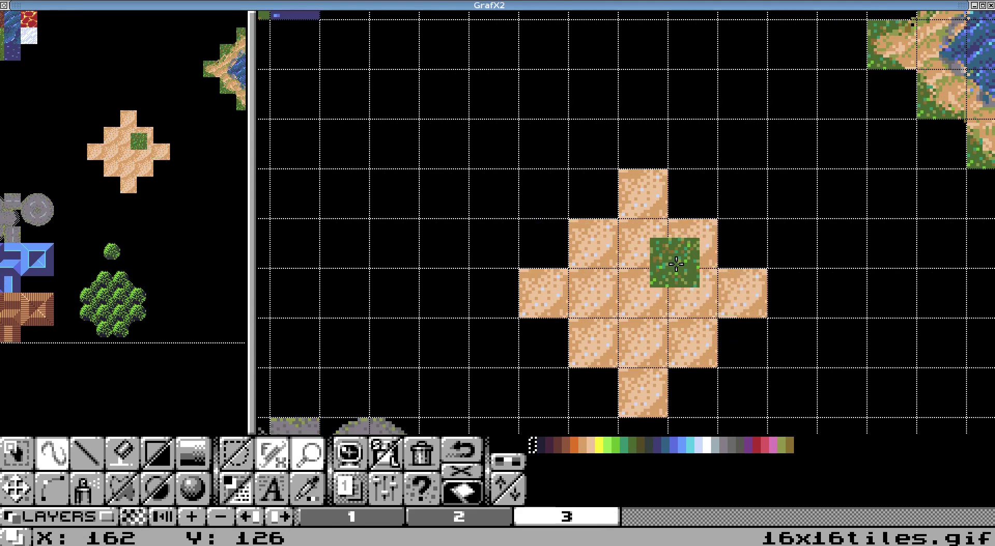
key(b)
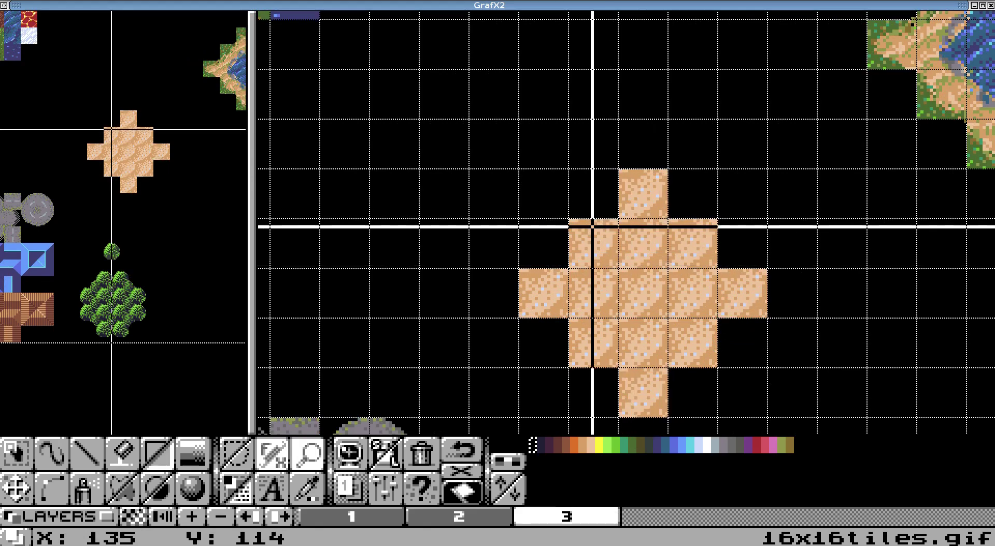
drag(570, 221, 717, 368)
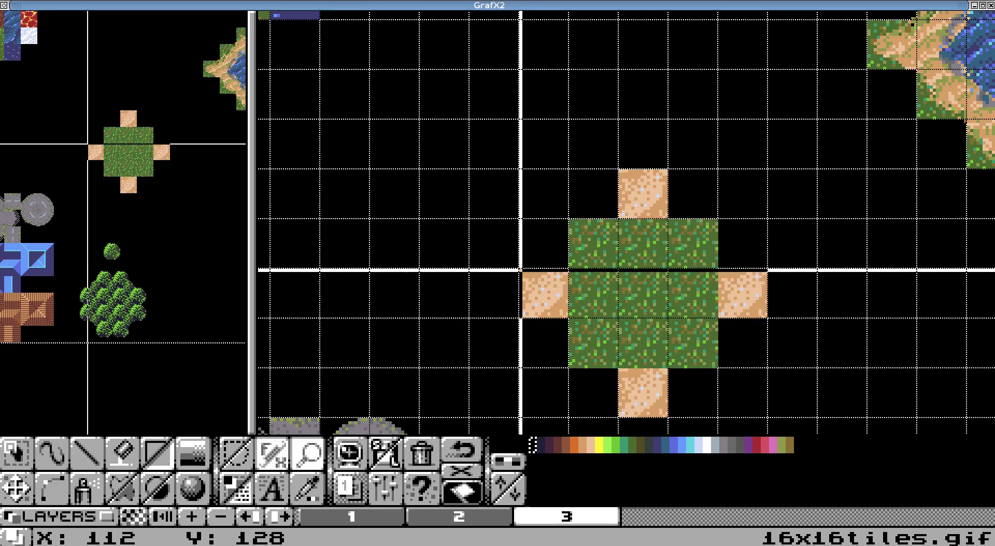
mouse_move(521, 270)
mouse_down()
mouse_move(558, 298)
mouse_move(766, 316)
mouse_up()
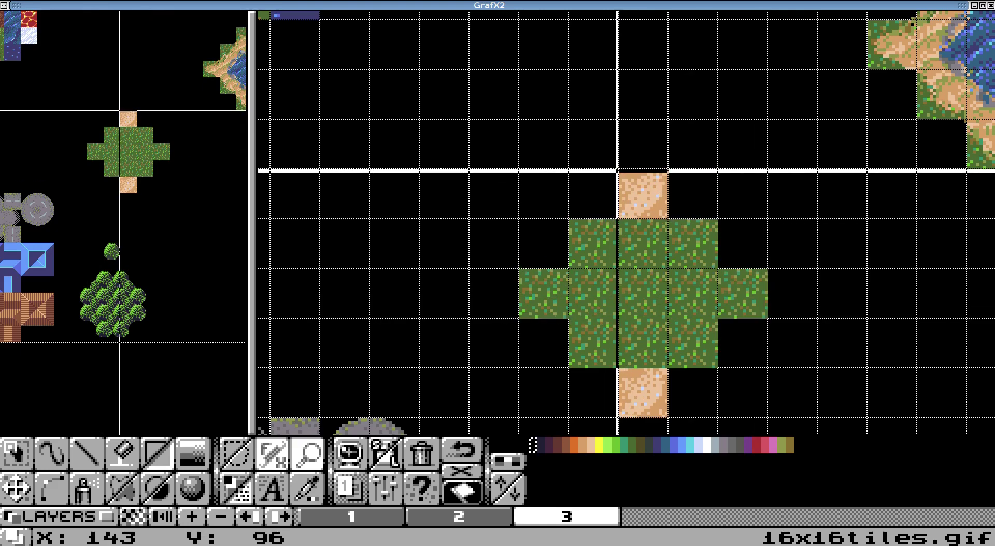
drag(619, 170, 664, 415)
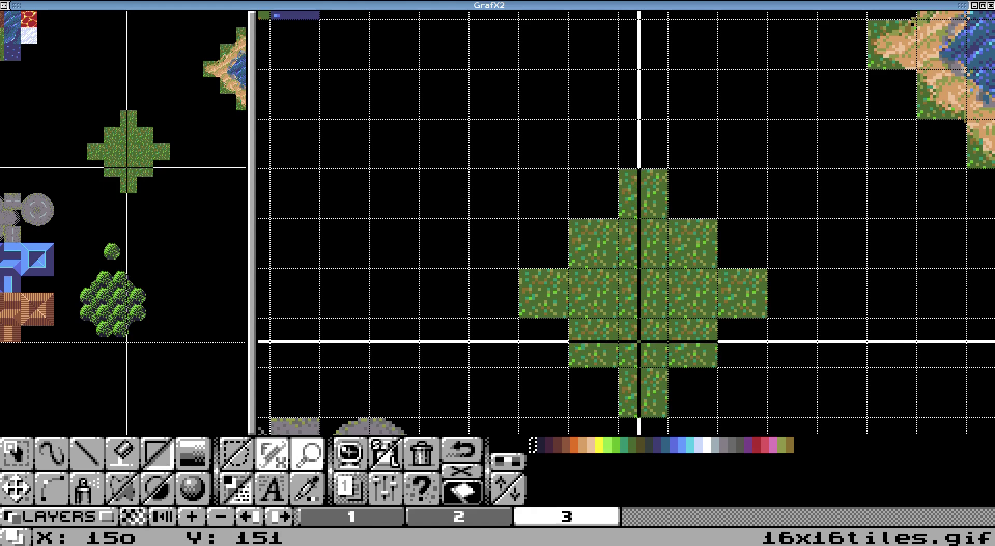
- Switch every drawing effect off, including Tiling
key(e)
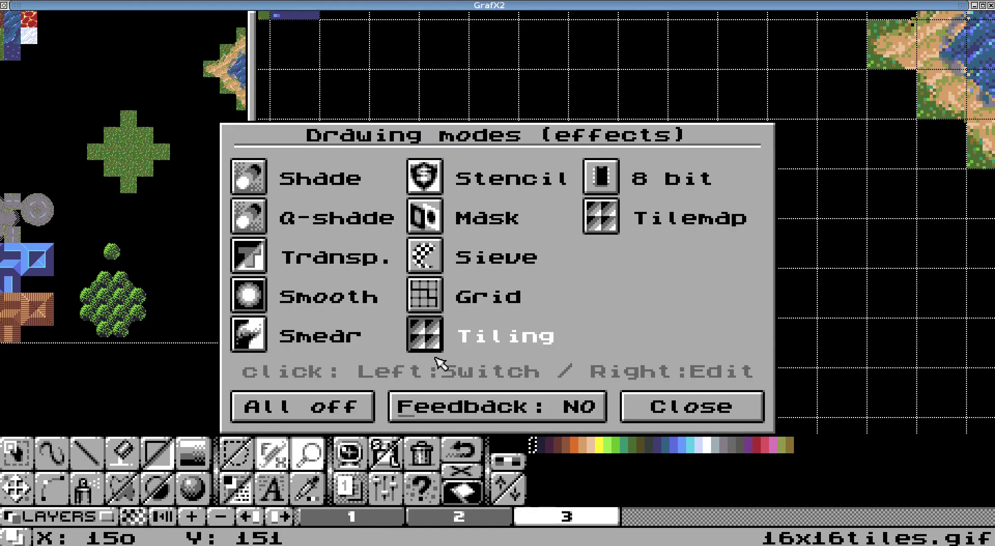
click(365, 406)
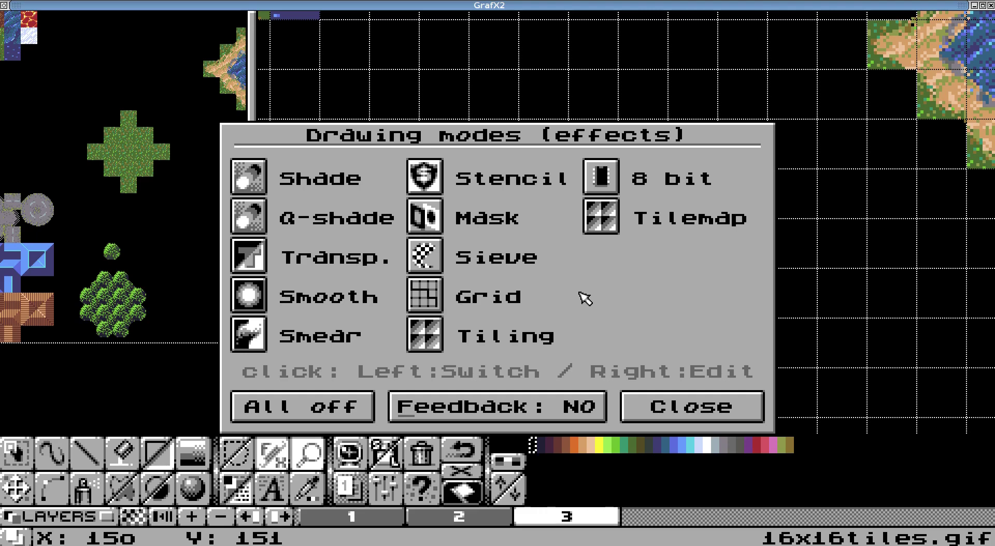
click(674, 406)
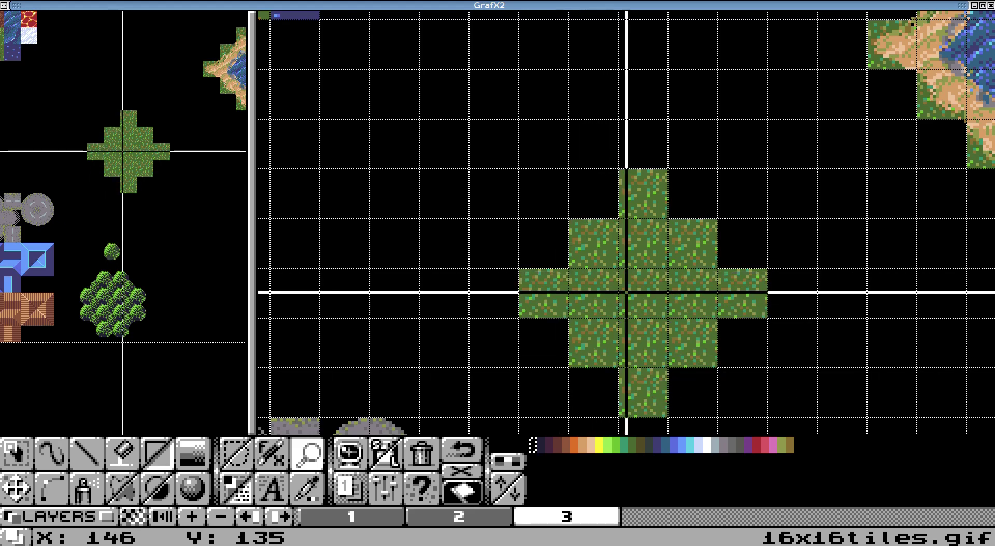
- With a 1-pixel freehand brush, paint sand along the upper-left and left inner edges
key(d)
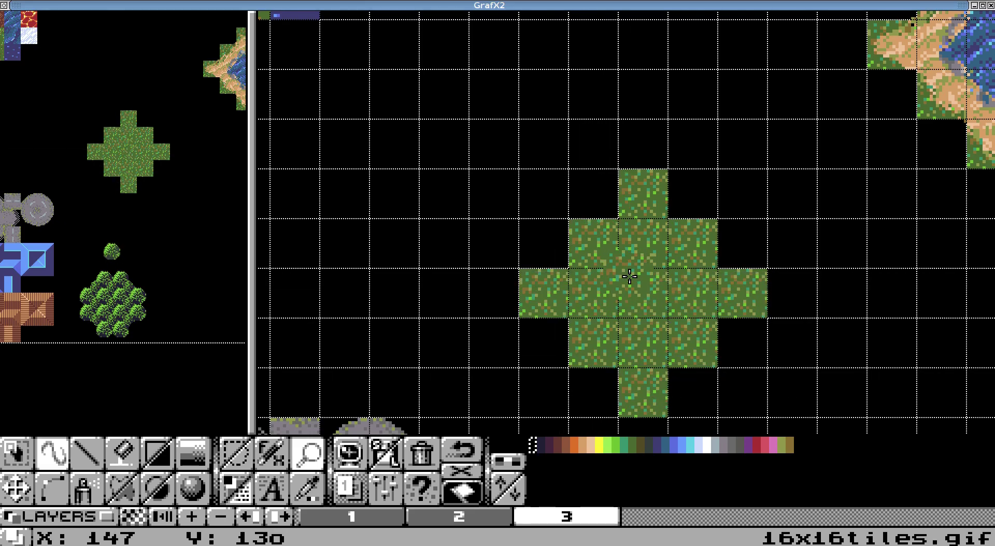
key(period)
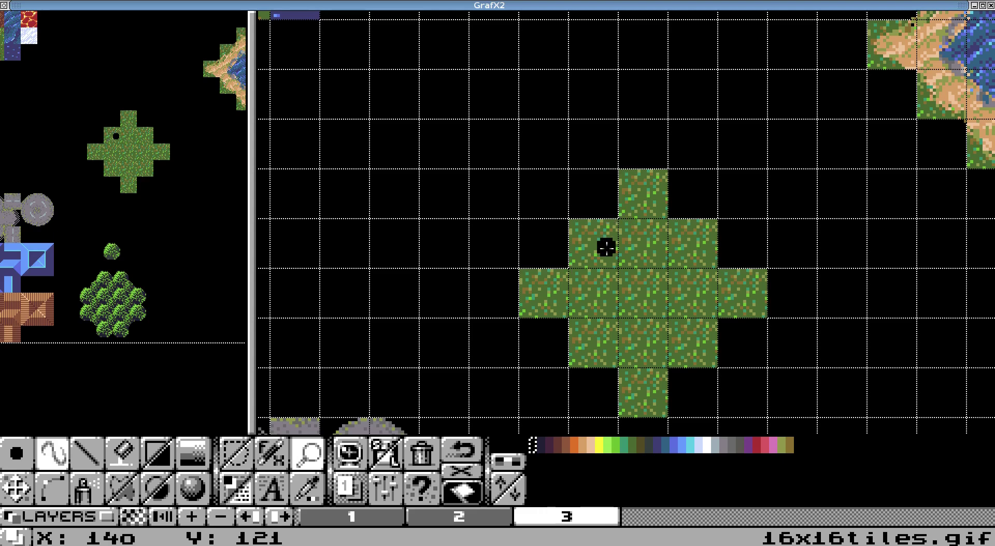
drag(622, 224, 579, 273)
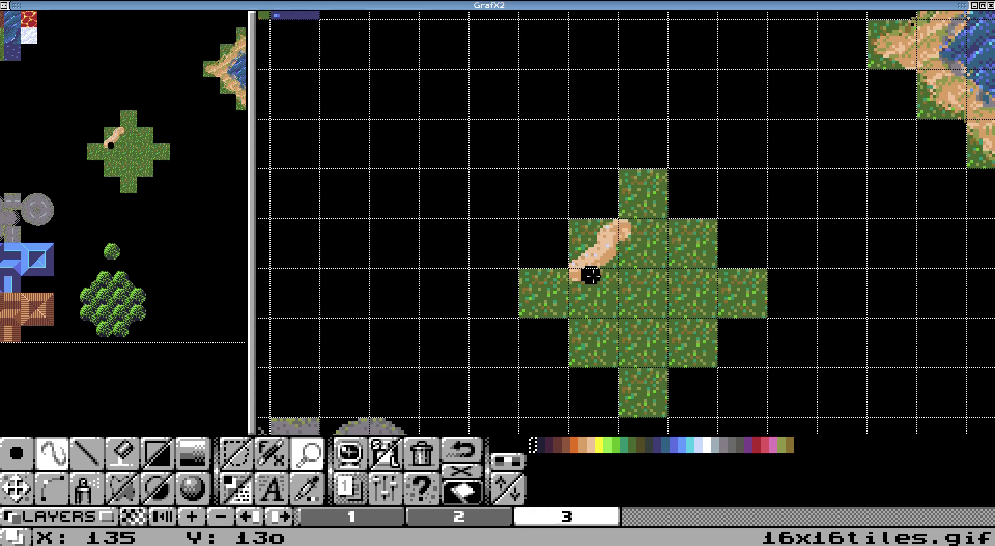
click(547, 513)
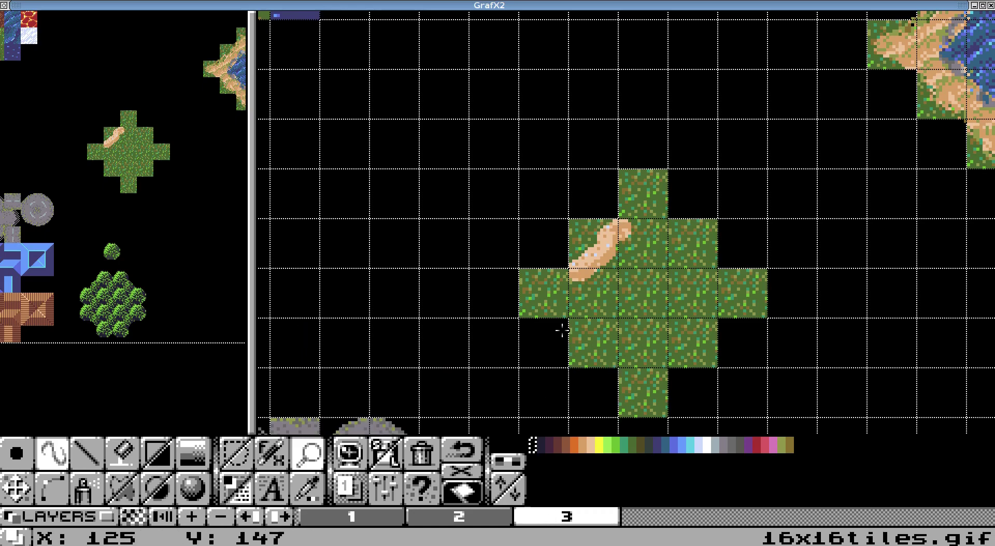
mouse_move(572, 279)
mouse_down()
mouse_move(553, 291)
mouse_move(572, 309)
mouse_up()
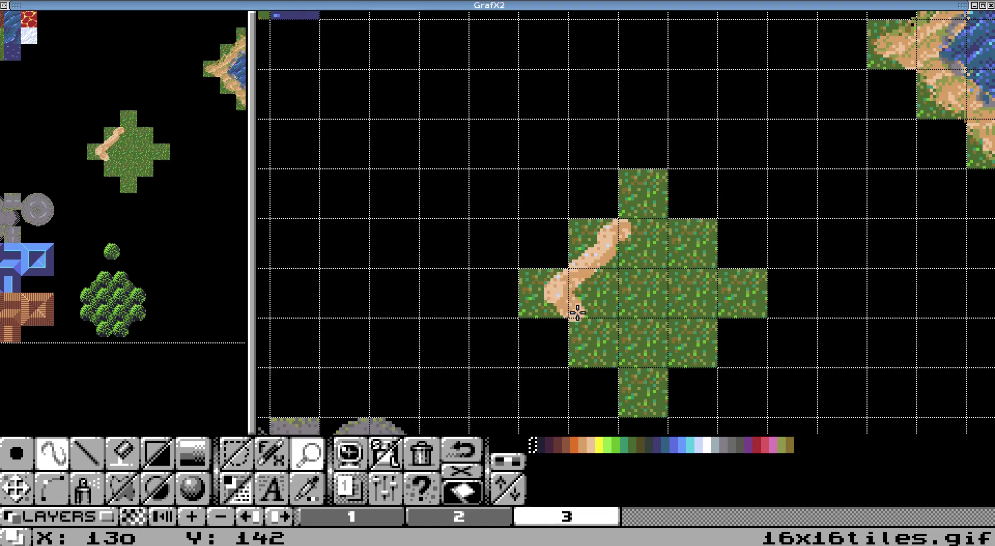
mouse_move(576, 313)
mouse_down()
mouse_move(645, 384)
mouse_move(651, 368)
mouse_up()
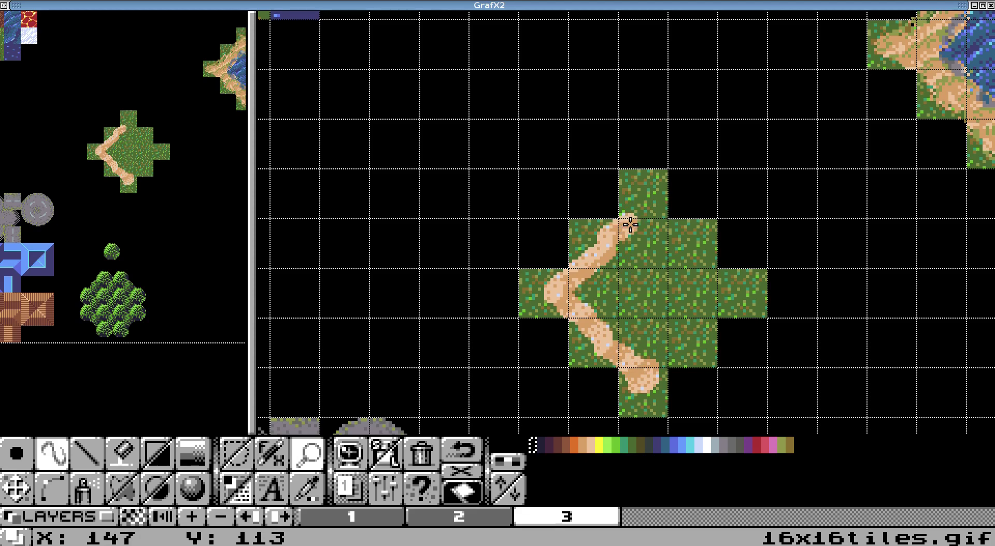
- Extend the sand up to the top point and down the right, then fill the centre
drag(630, 225, 636, 211)
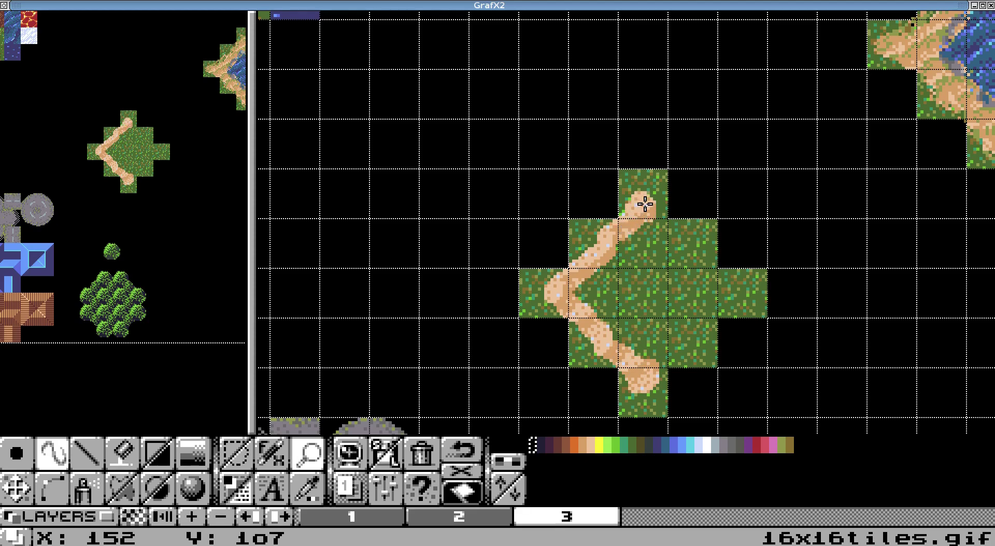
mouse_move(667, 235)
mouse_down()
mouse_move(703, 275)
mouse_move(710, 314)
mouse_move(673, 348)
mouse_up()
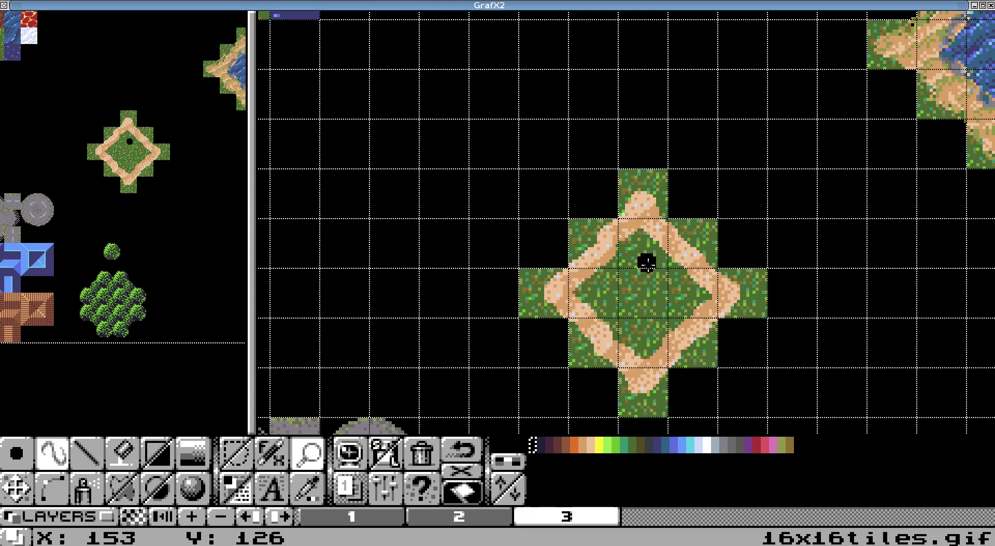
mouse_move(643, 228)
mouse_down()
mouse_move(583, 288)
mouse_move(583, 300)
mouse_move(640, 250)
mouse_move(655, 258)
mouse_move(603, 316)
mouse_move(595, 305)
mouse_move(645, 349)
mouse_move(664, 332)
mouse_move(647, 354)
mouse_move(672, 317)
mouse_move(705, 296)
mouse_move(685, 317)
mouse_move(687, 282)
mouse_move(667, 258)
mouse_move(631, 316)
mouse_move(652, 256)
mouse_up()
drag(636, 322, 667, 290)
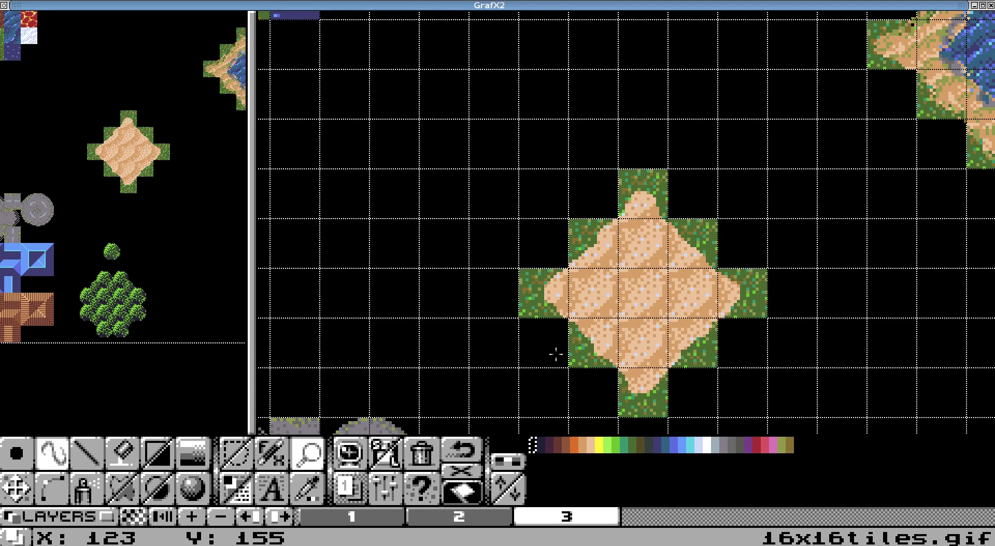
- On layer 2, paint blue water into the sand diamond's centre to form a lake
right_click(461, 524)
click(469, 526)
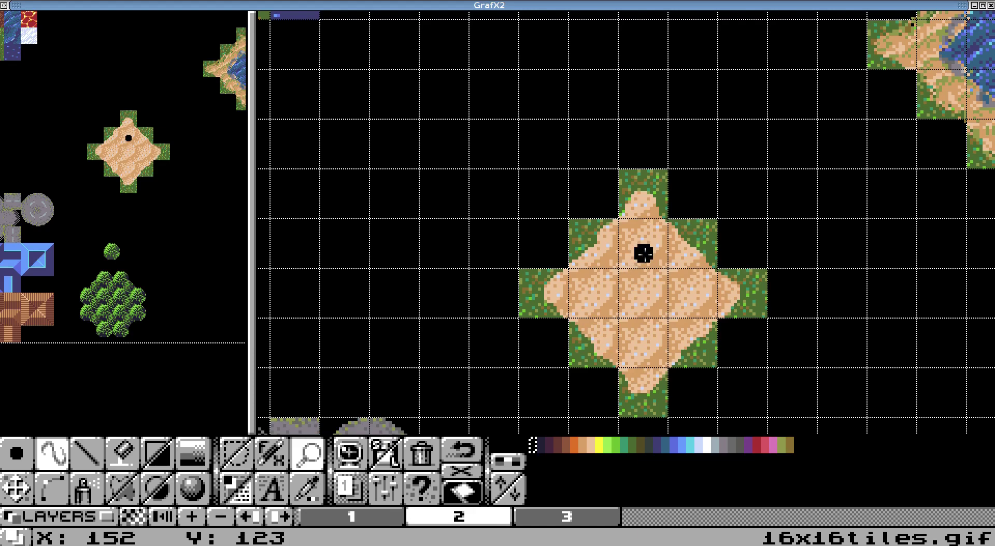
mouse_move(643, 254)
mouse_down()
mouse_move(605, 298)
mouse_move(647, 336)
mouse_move(686, 292)
mouse_move(645, 250)
mouse_move(638, 310)
mouse_move(651, 277)
mouse_up()
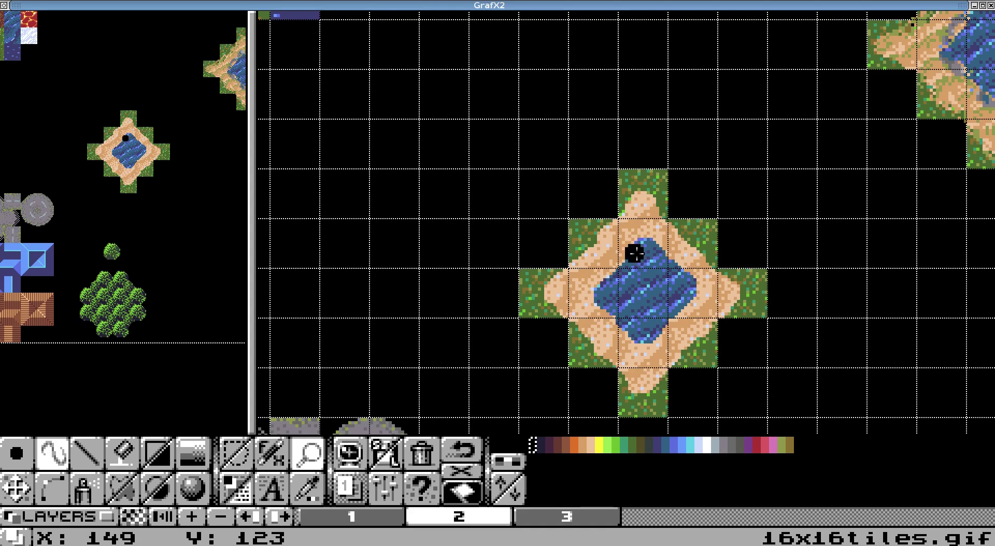
scroll(634, 253, up, 1)
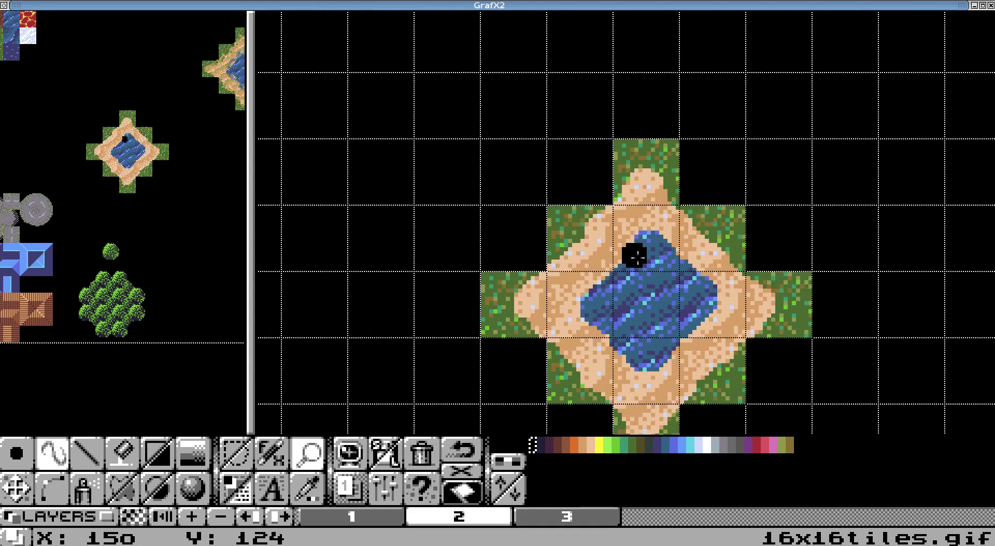
click(482, 518)
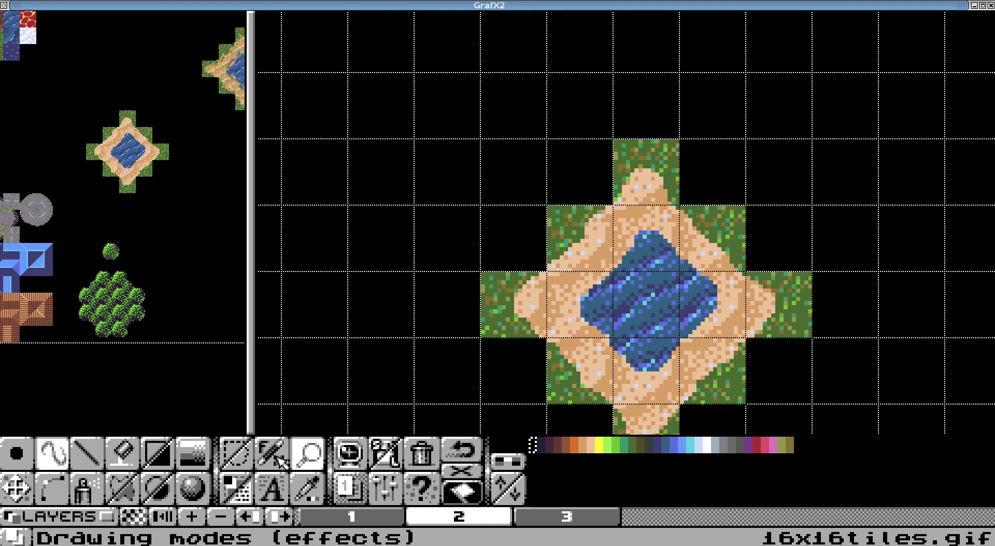
- Enable the Sieve drawing effect
key(e)
click(432, 265)
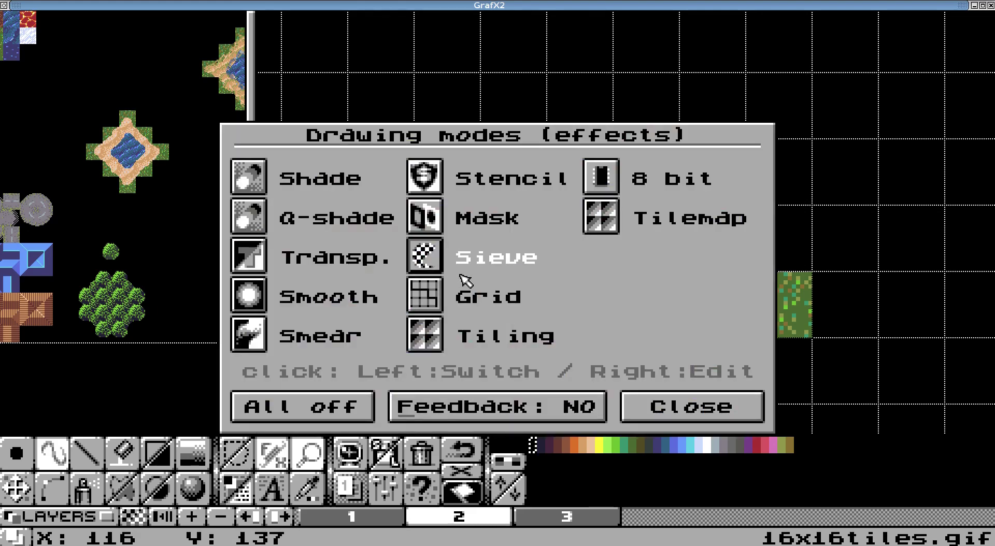
click(640, 405)
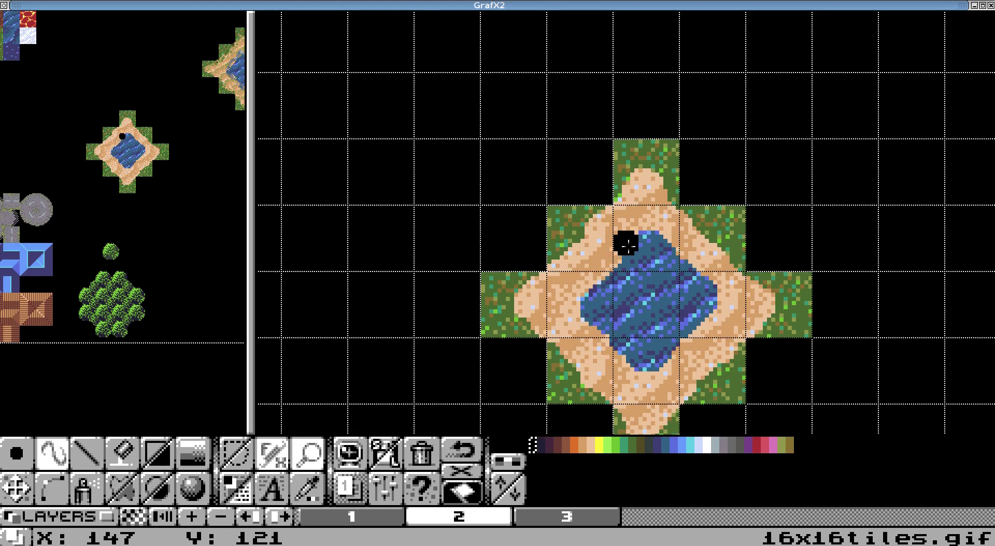
- Paint a dithered blue stroke around the pond, then undo it
mouse_move(642, 232)
mouse_down()
mouse_move(579, 313)
mouse_move(621, 359)
mouse_move(673, 356)
mouse_move(701, 326)
mouse_move(698, 279)
mouse_move(668, 242)
mouse_up()
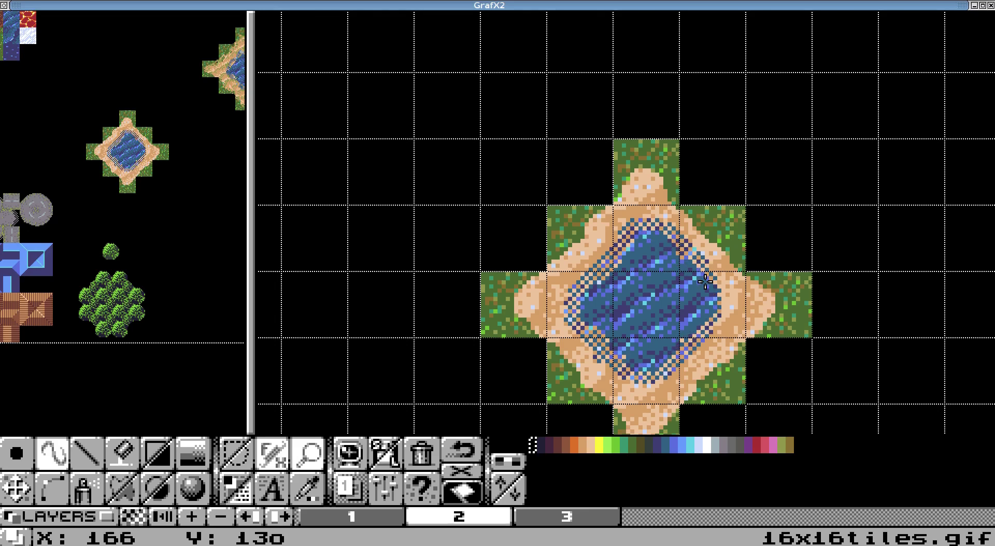
scroll(683, 284, down, 3)
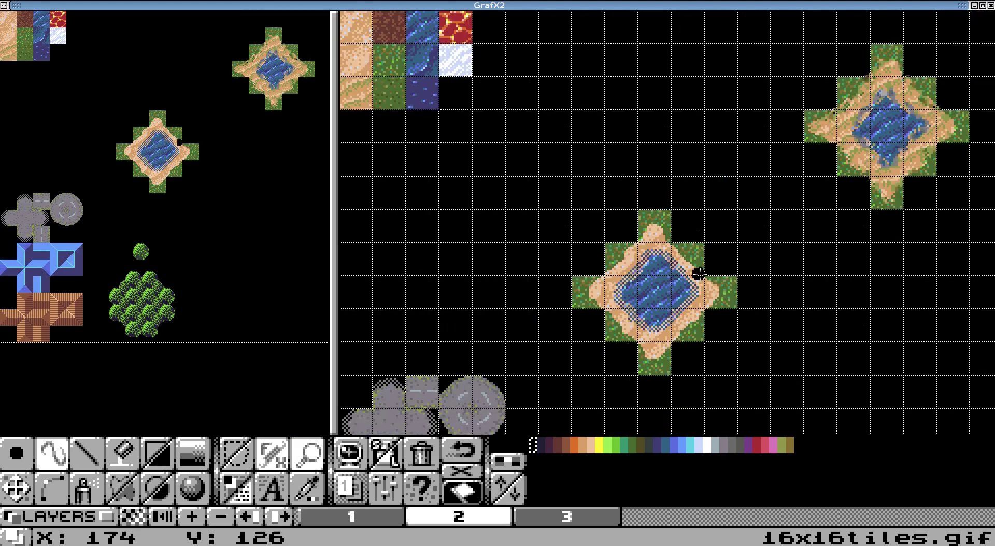
scroll(671, 313, up, 2)
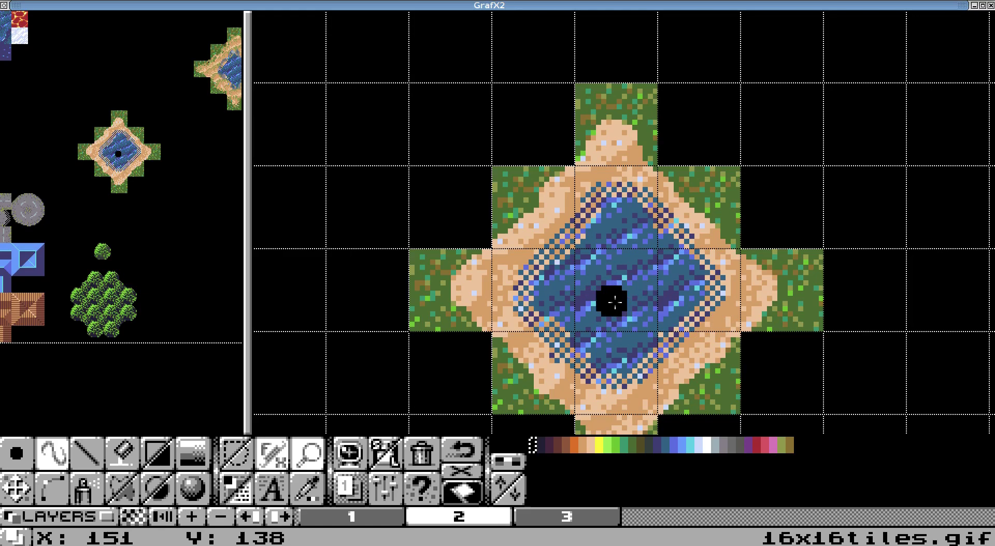
key(u)
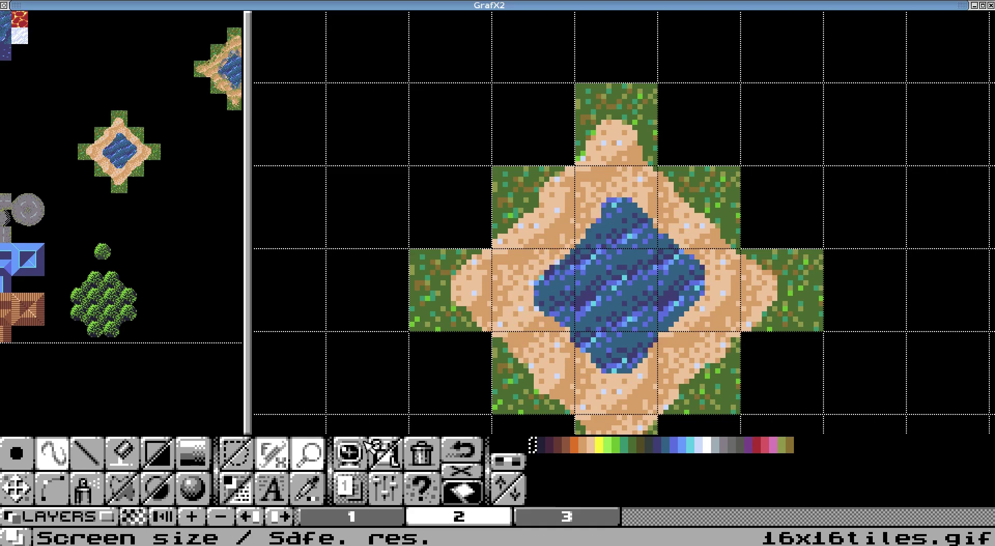
- Enable the Smooth drawing effect and shrink the round brush
click(272, 453)
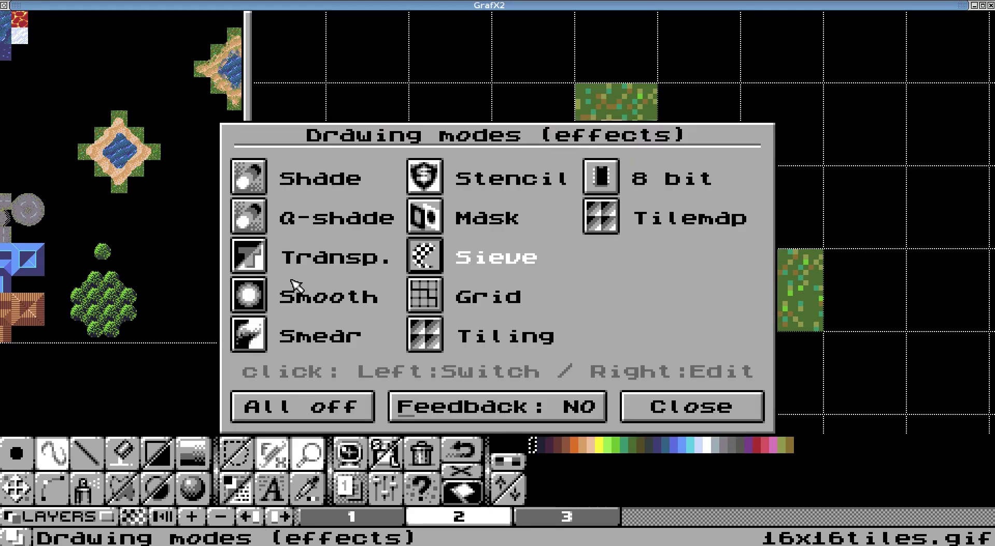
click(251, 300)
click(665, 412)
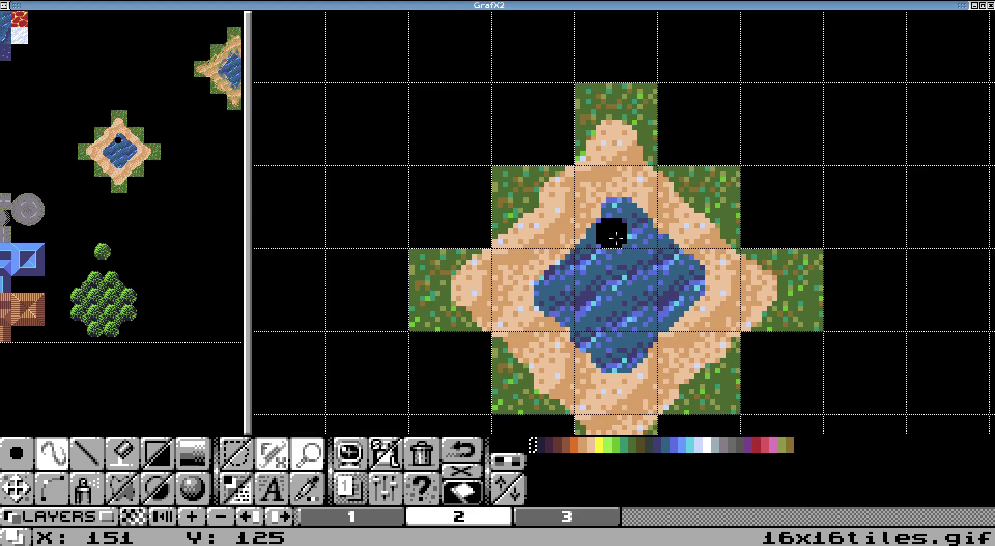
key(minus)
key(minus)
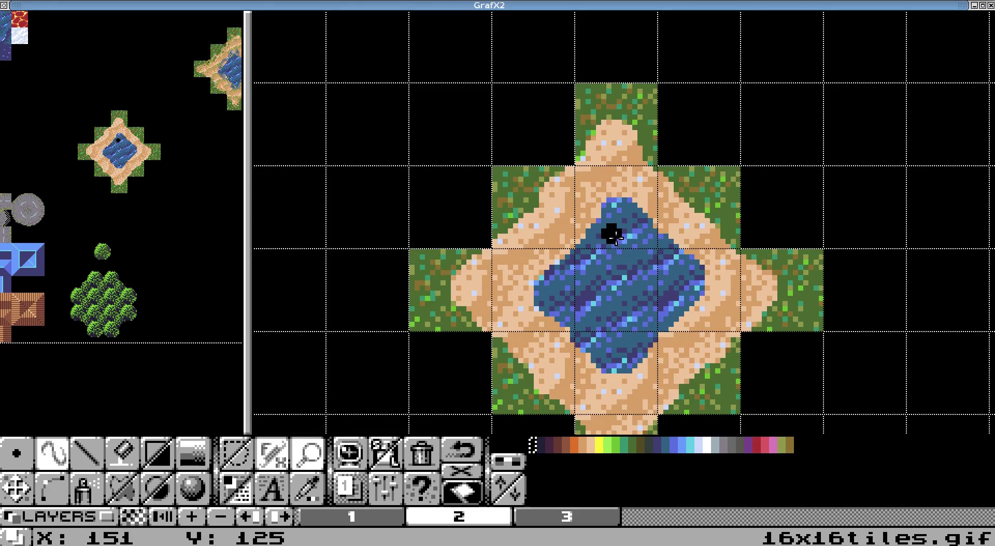
- Smooth the pond's top and lower-left edges, then undo the stray darkening strokes
mouse_move(611, 215)
mouse_down()
mouse_move(608, 203)
mouse_move(609, 214)
mouse_up()
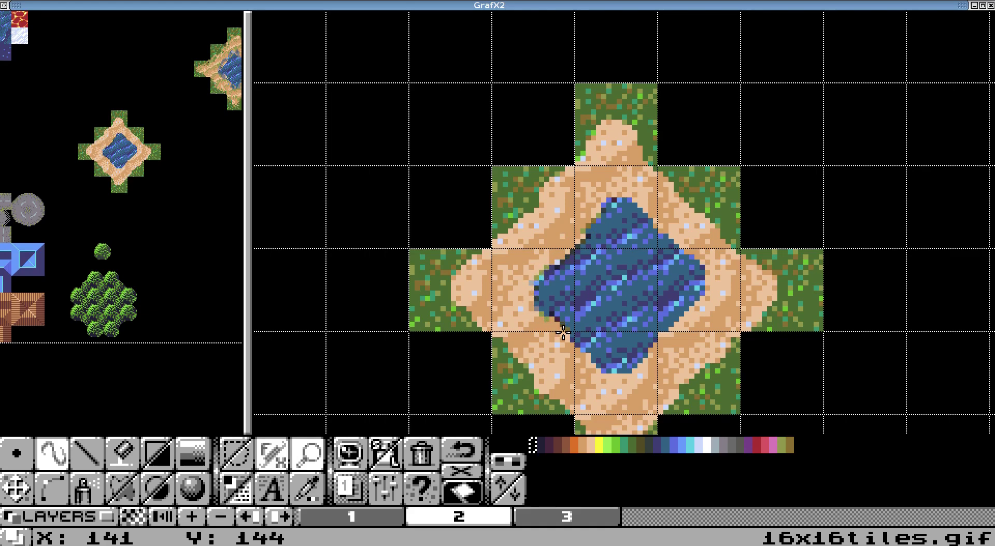
drag(564, 332, 592, 366)
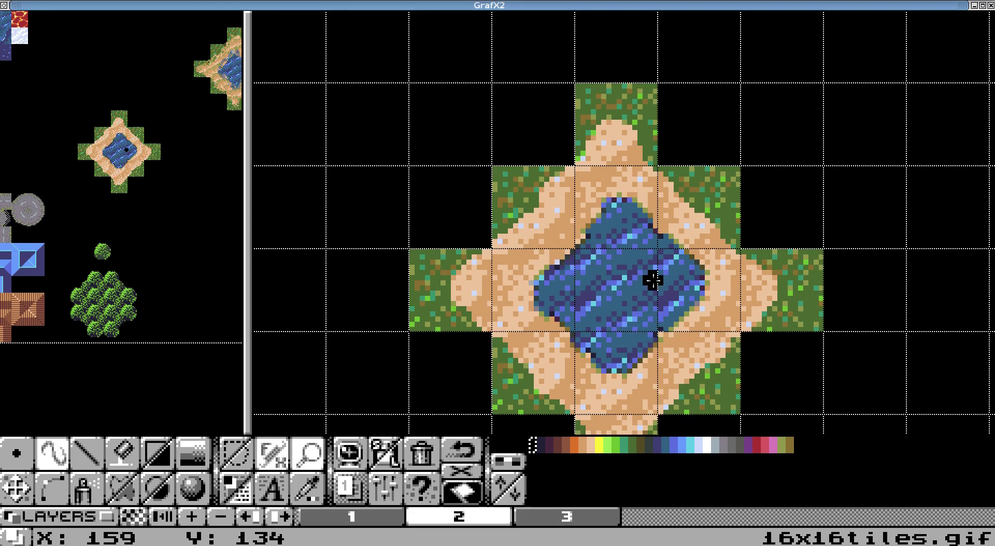
scroll(630, 236, down, 1)
scroll(630, 257, up, 1)
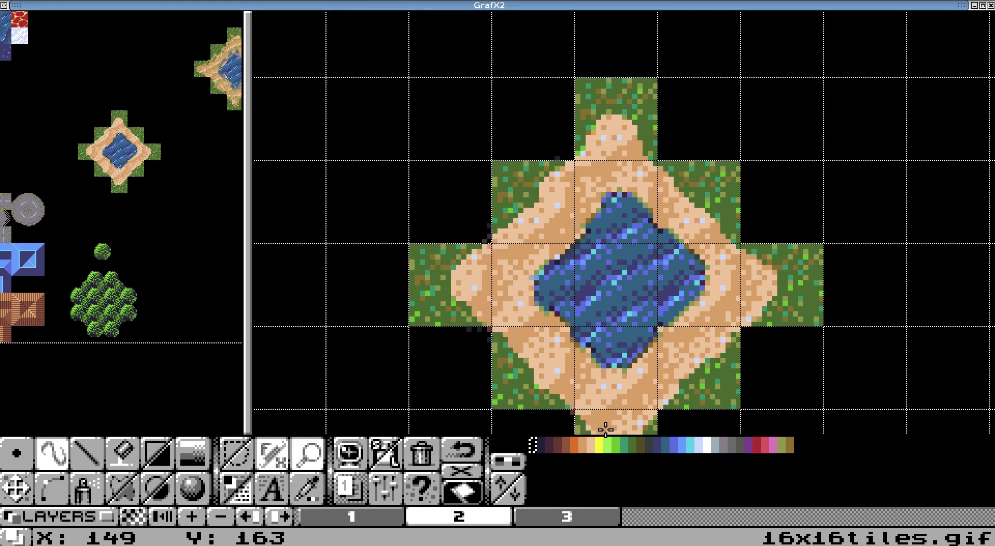
key(u)
key(u)
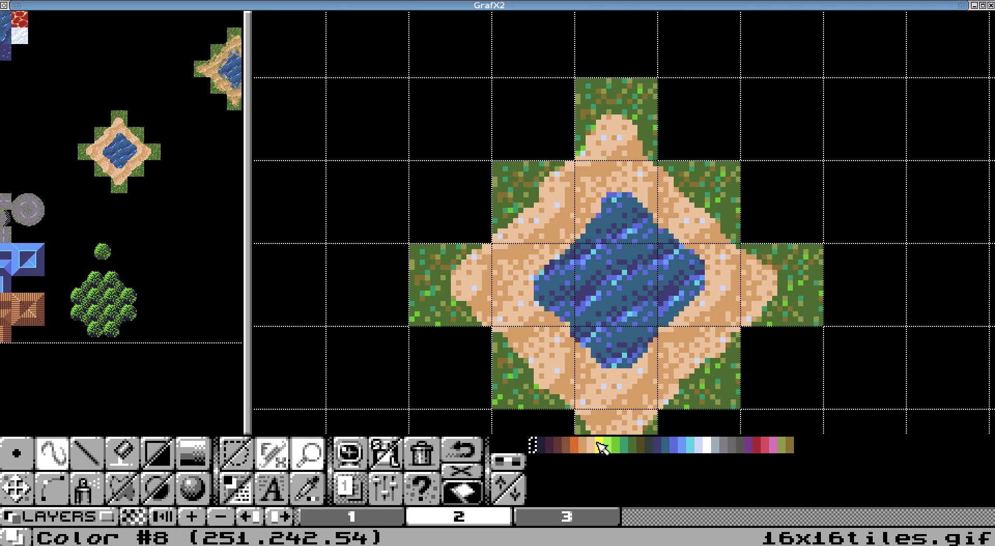
- Compare layer 3 shown and hidden, then merge layers 3, 2 and 1 into one
scroll(646, 282, down, 2)
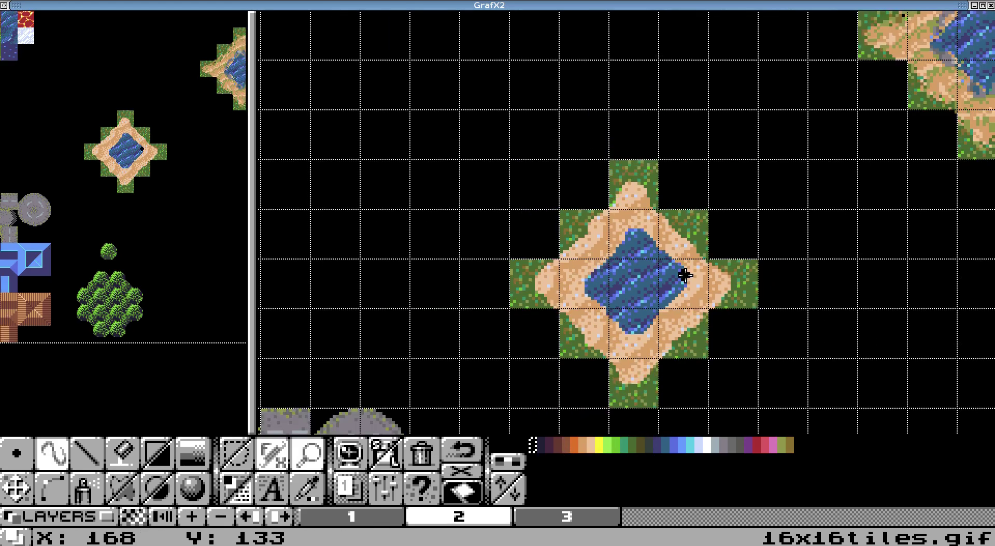
click(570, 518)
right_click(575, 518)
right_click(583, 519)
right_click(582, 519)
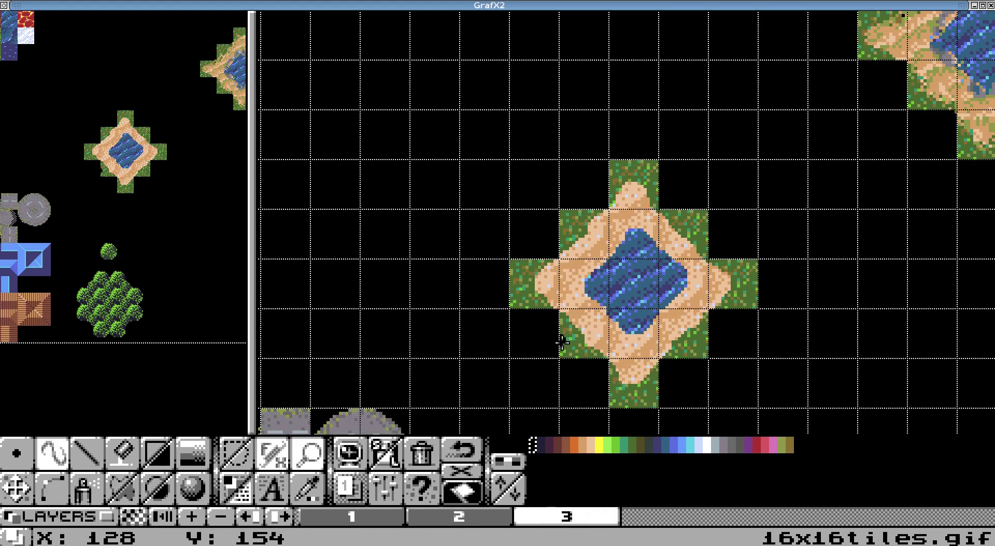
right_click(573, 516)
right_click(576, 517)
right_click(582, 519)
right_click(581, 520)
right_click(581, 520)
right_click(581, 521)
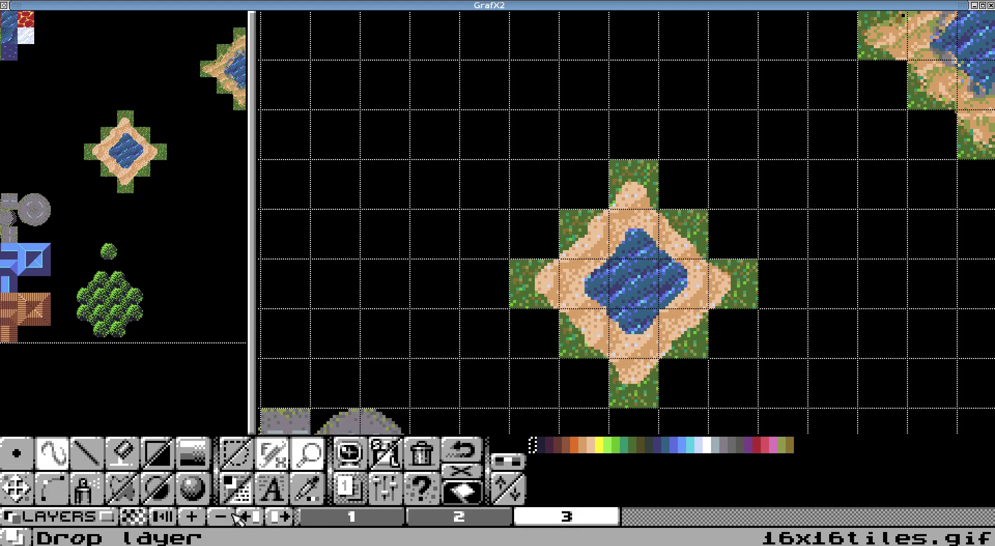
click(168, 522)
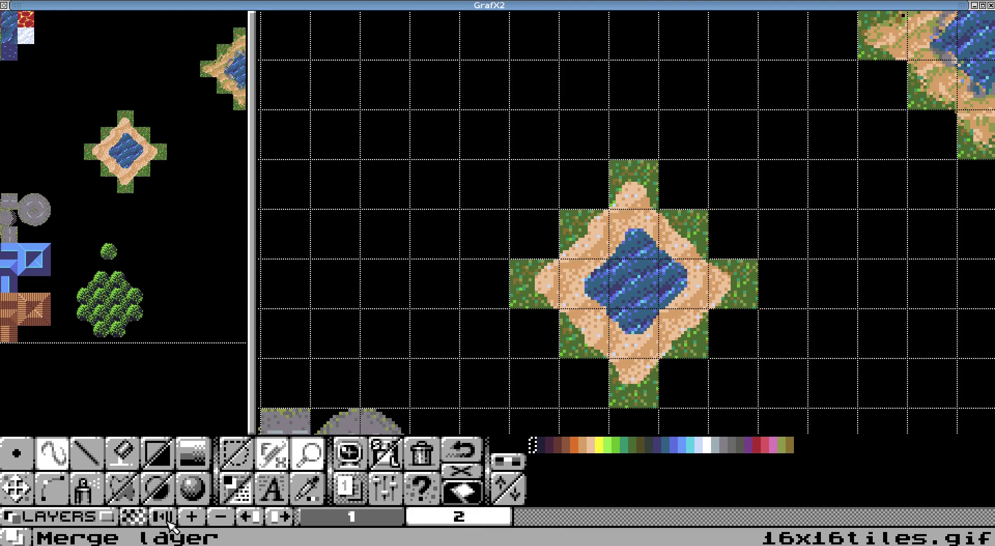
click(168, 521)
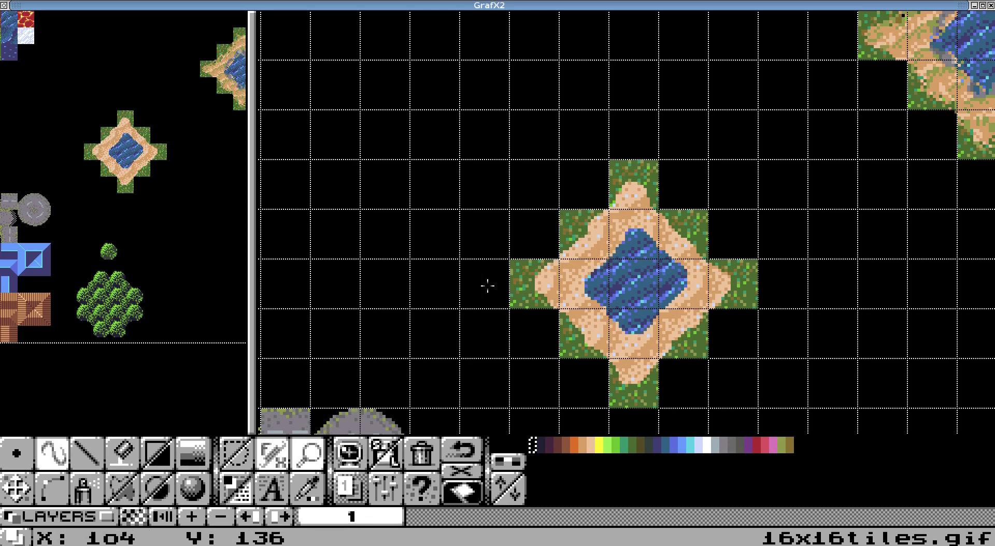
- Turn Sieve and all drawing effects off, then test a stroke over the lake and undo it
key(e)
click(435, 245)
click(313, 414)
click(689, 407)
mouse_move(583, 286)
mouse_down()
mouse_move(718, 274)
mouse_move(626, 248)
mouse_move(604, 364)
mouse_up()
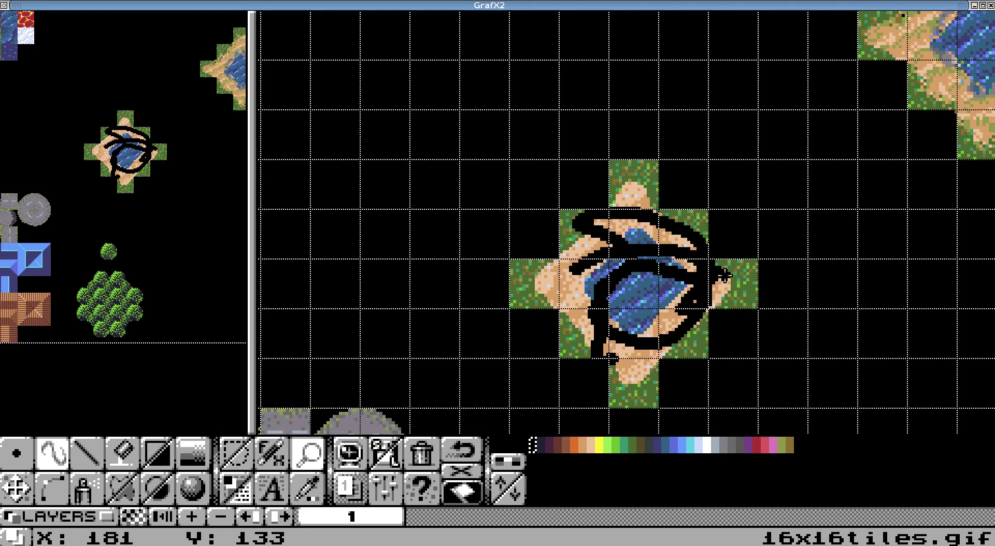
key(u)
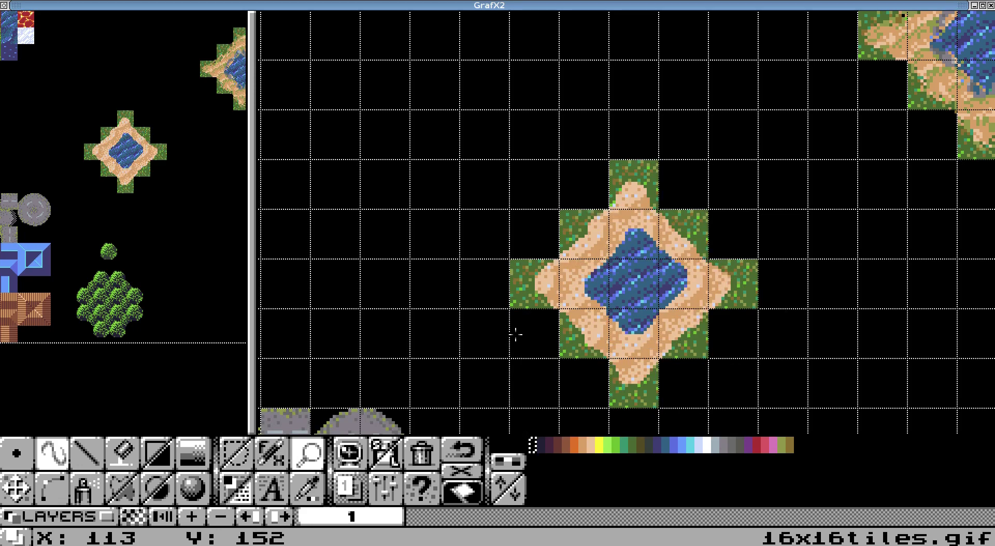